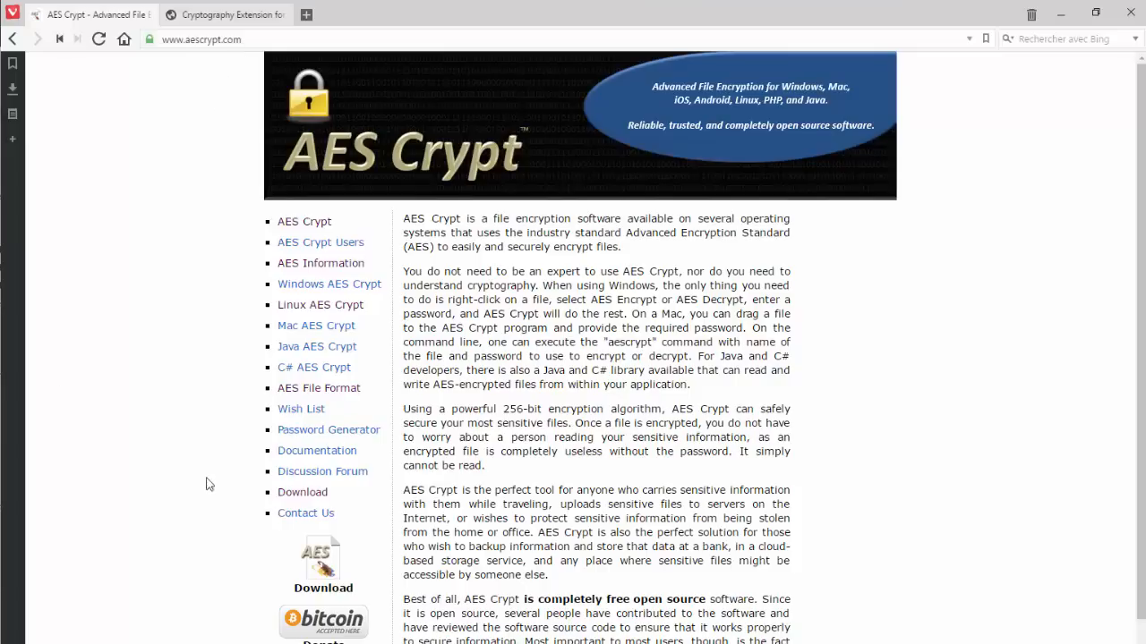
# Go to the AES Crypt downloads page and browse the package list
pyautogui.click(304, 498)
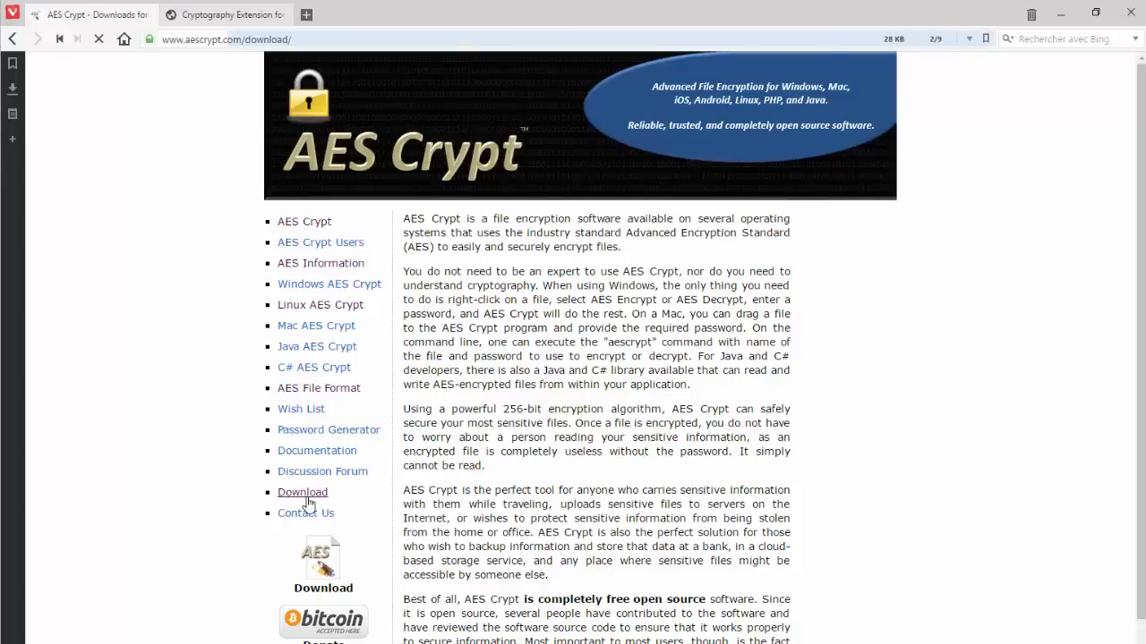
pyautogui.scroll(-1, 895, 421)
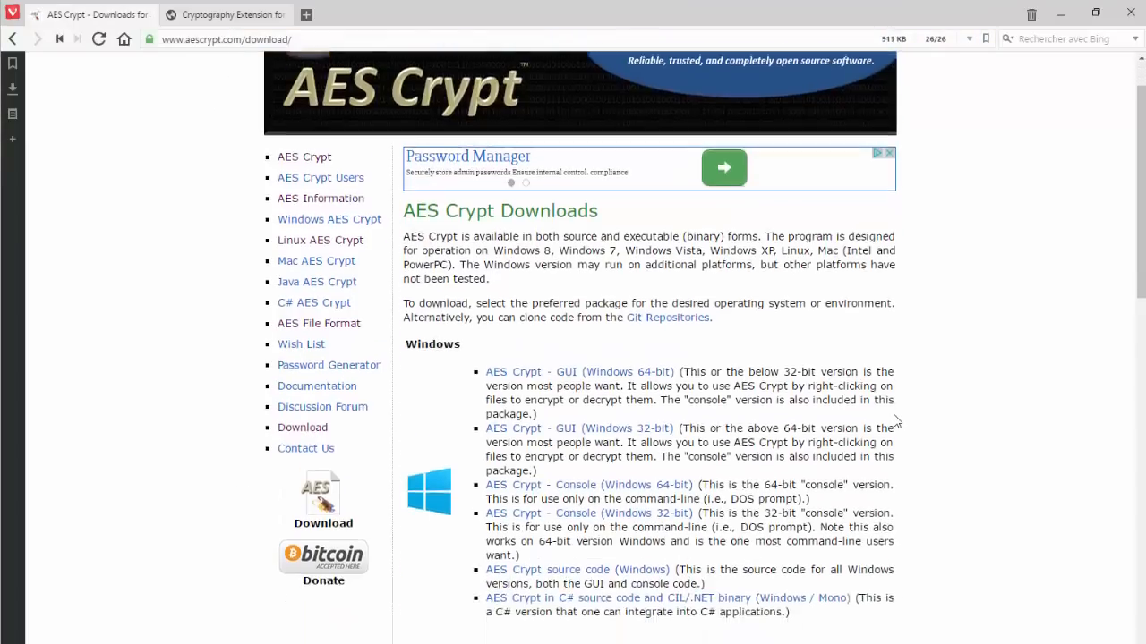
pyautogui.scroll(-4, 895, 421)
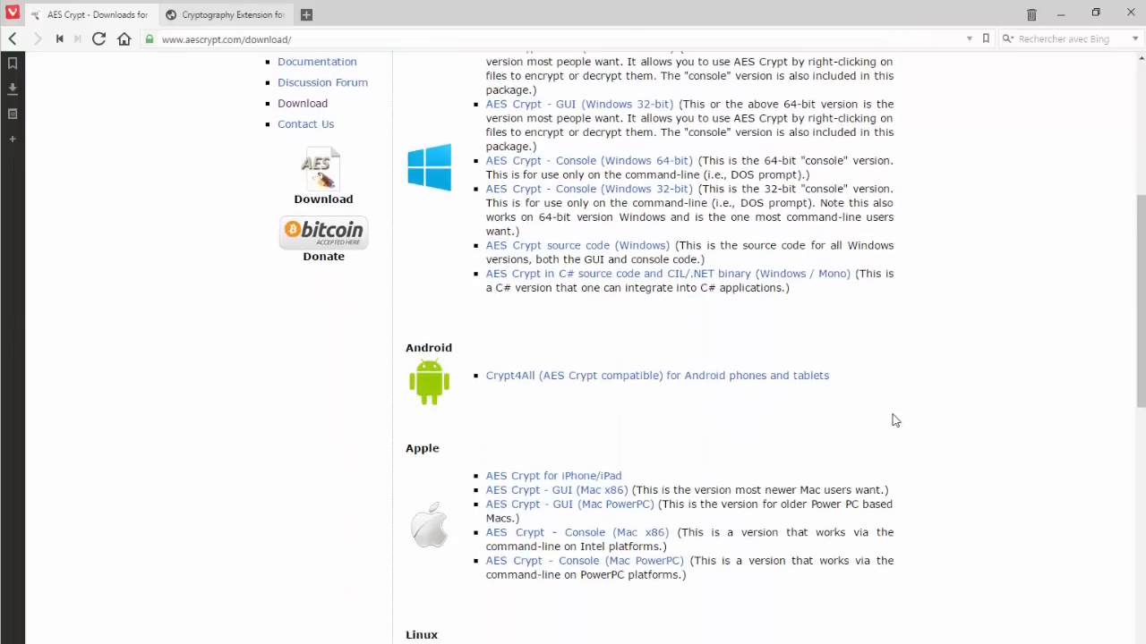
pyautogui.scroll(-3, 895, 421)
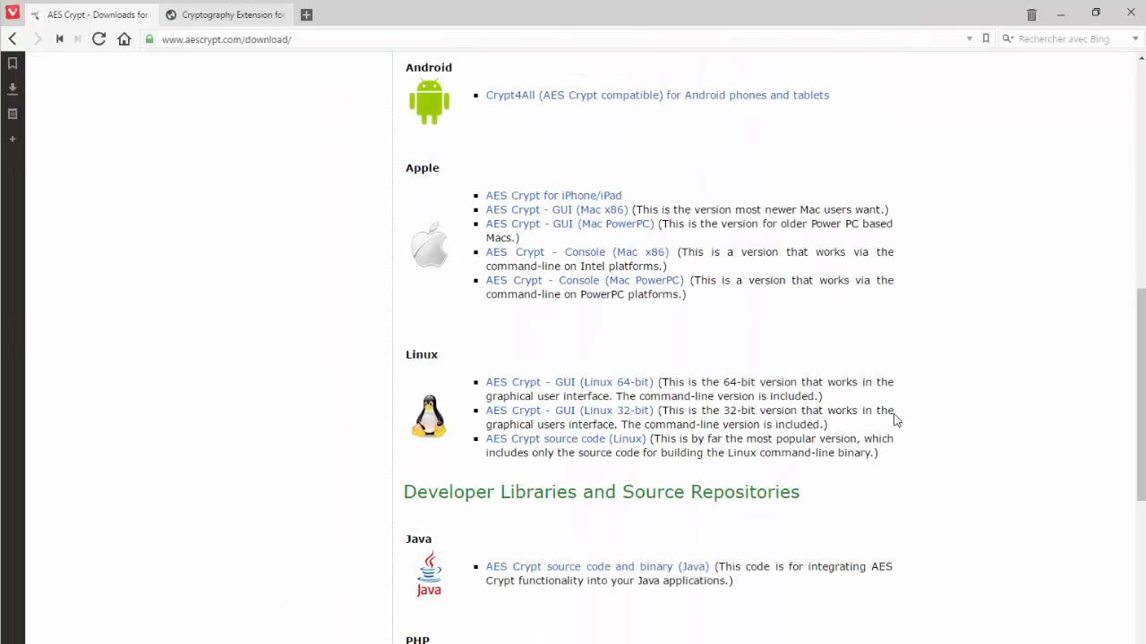
pyautogui.scroll(4, 895, 421)
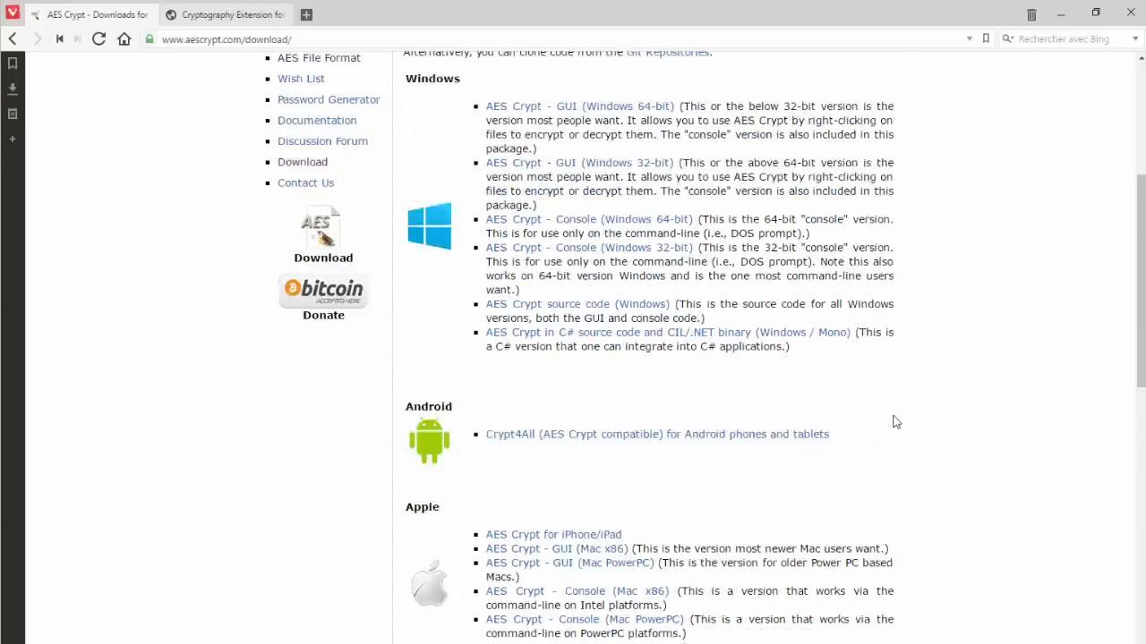
pyautogui.scroll(1, 896, 422)
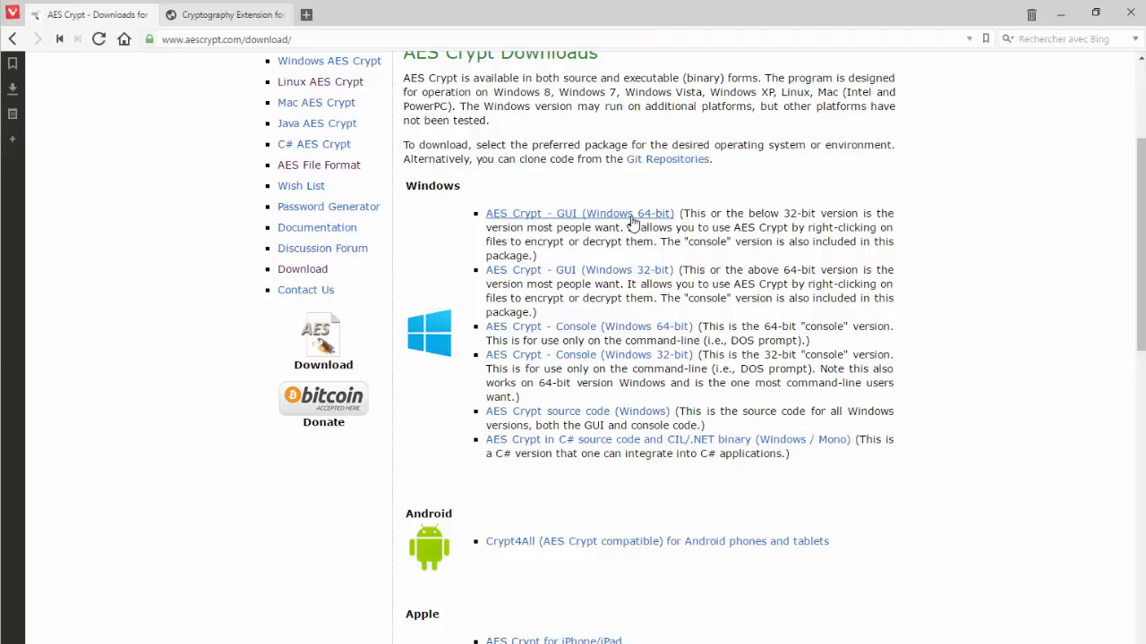
# Pick the AES Crypt GUI (Windows 64-bit) package, cancel saving, and minimize Vivaldi
pyautogui.click(632, 222)
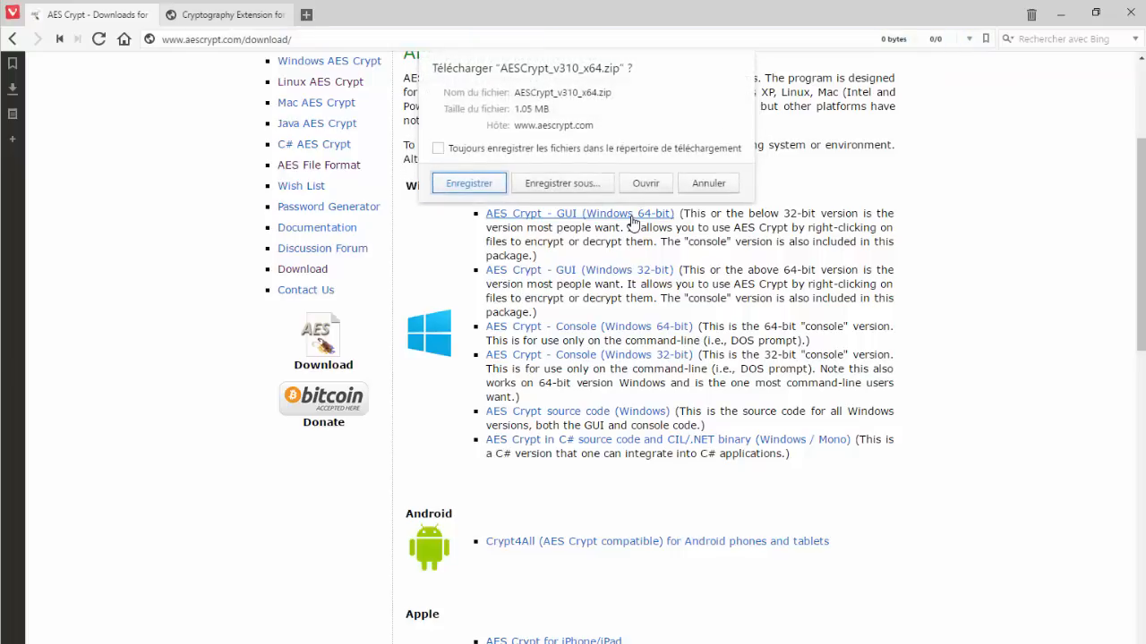
pyautogui.click(709, 186)
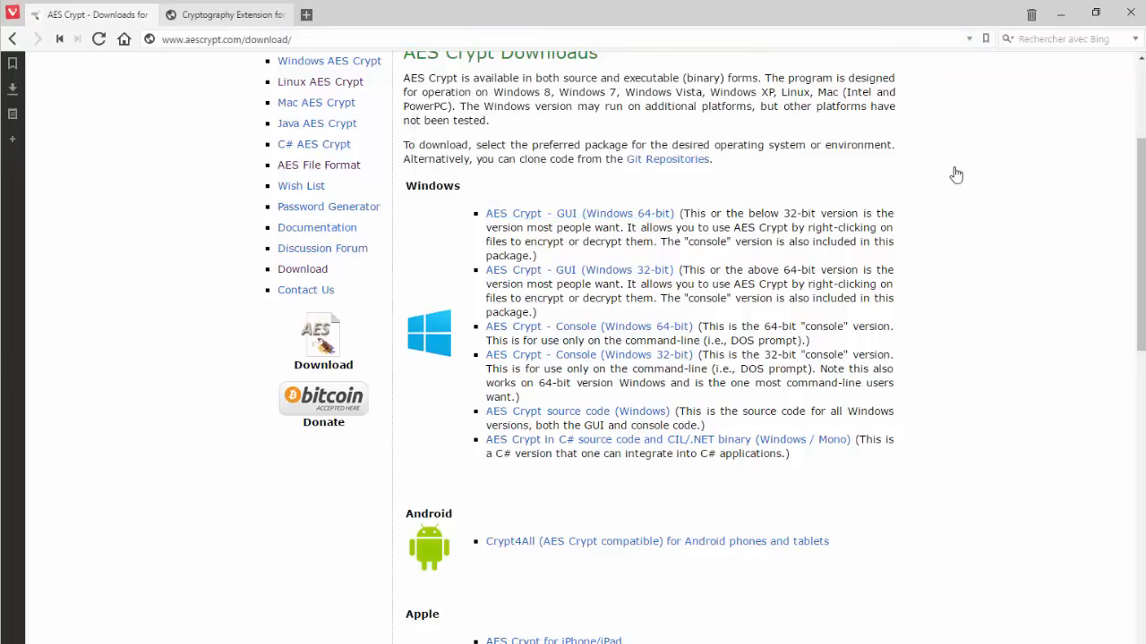
pyautogui.click(1059, 16)
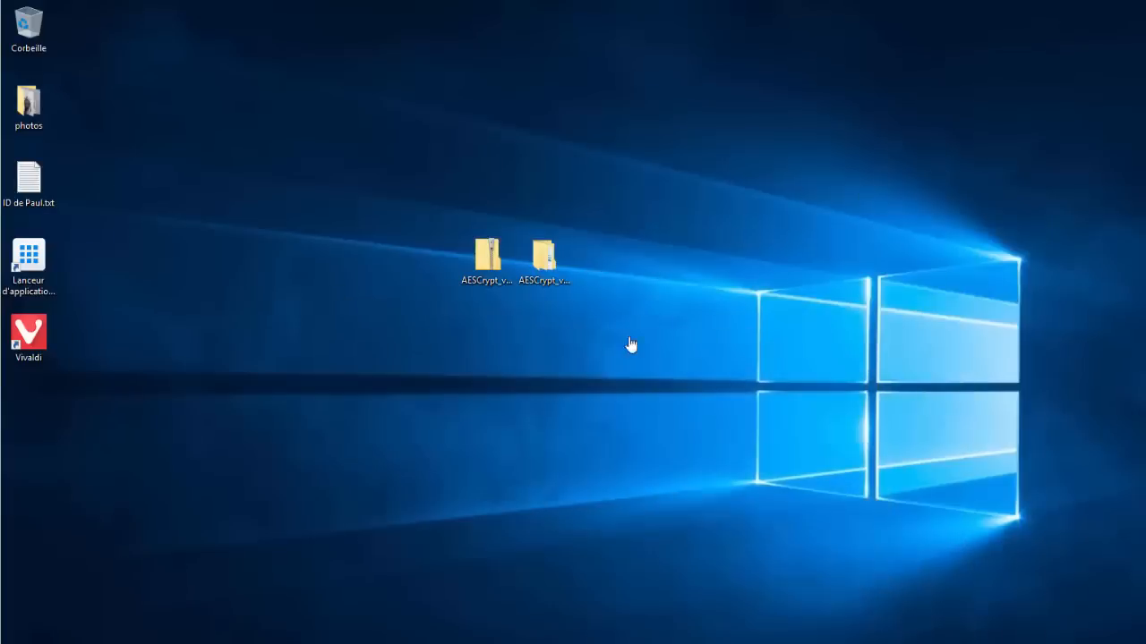
# Open AESCrypt > AESCrypt_v310_x64 to show AESCrypt.msi, Install Notes.txt and setup.exe
pyautogui.click(492, 280)
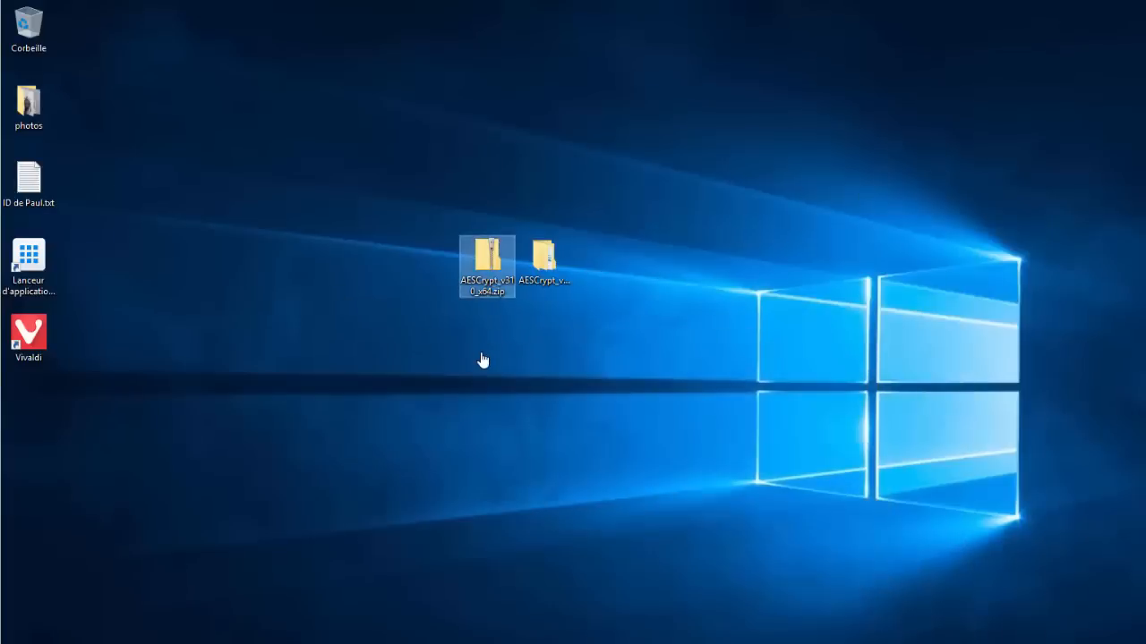
pyautogui.rightClick(488, 297)
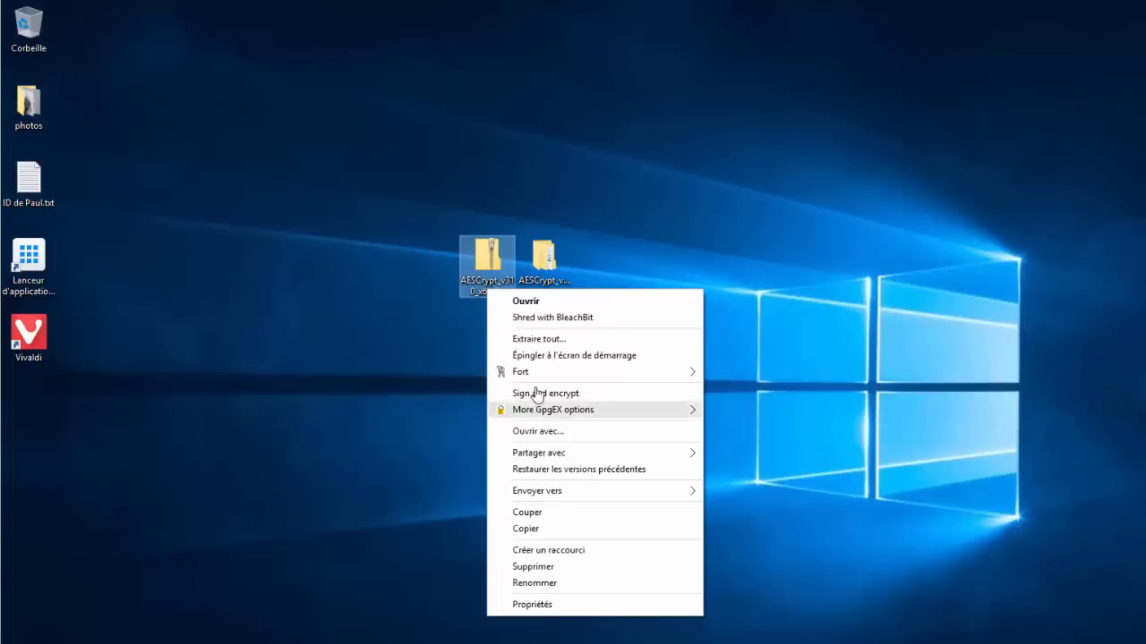
pyautogui.click(616, 245)
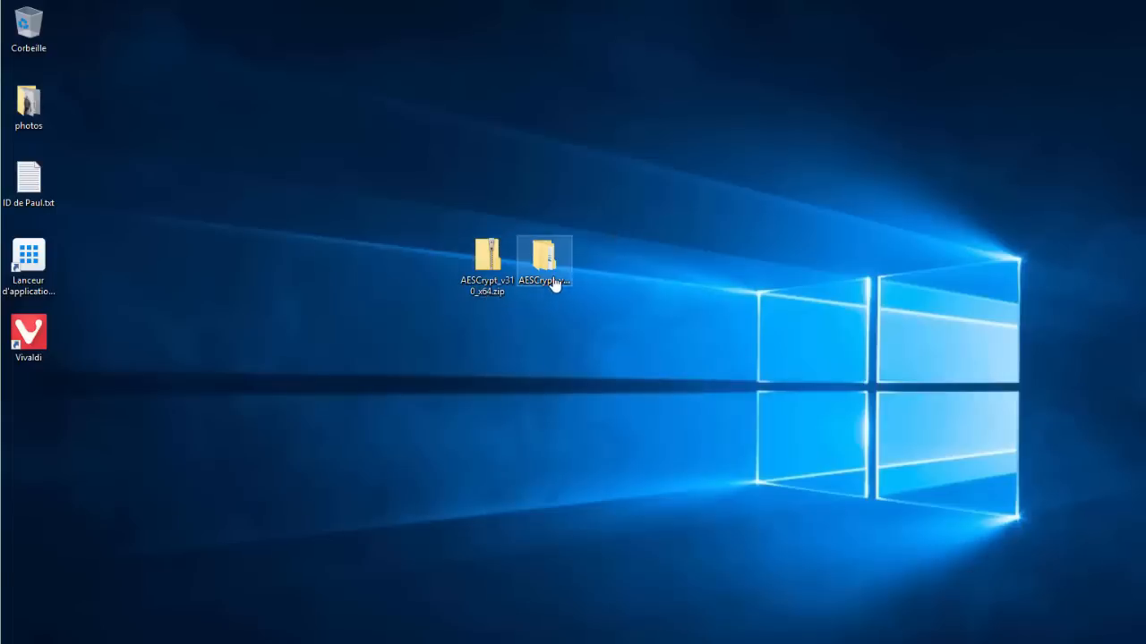
pyautogui.doubleClick(554, 283)
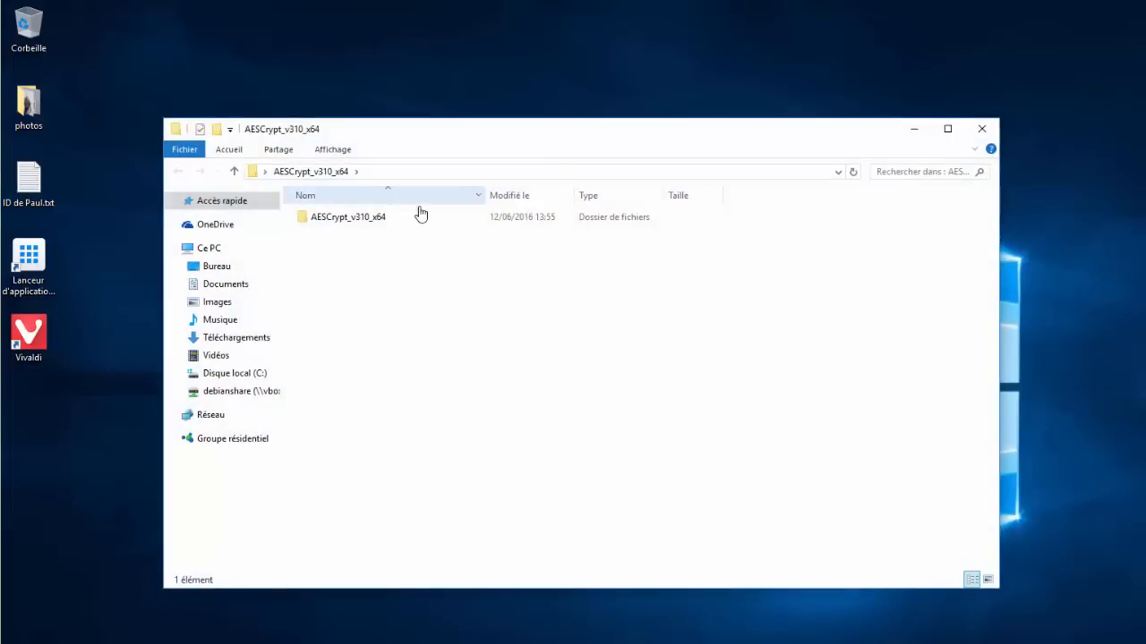
pyautogui.doubleClick(371, 219)
pyautogui.moveTo(547, 134); pyautogui.dragTo(600, 128)
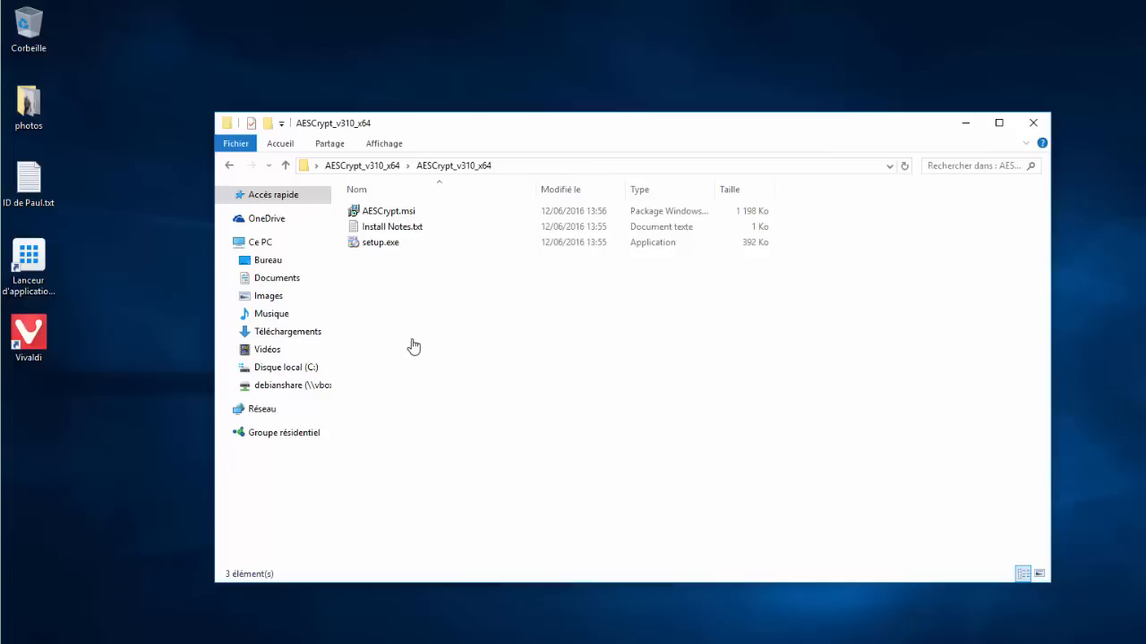
# Install AESCrypt.msi with defaults into C:\Program Files\AESCrypt\, approving the admin prompt, then close everything
pyautogui.doubleClick(408, 215)
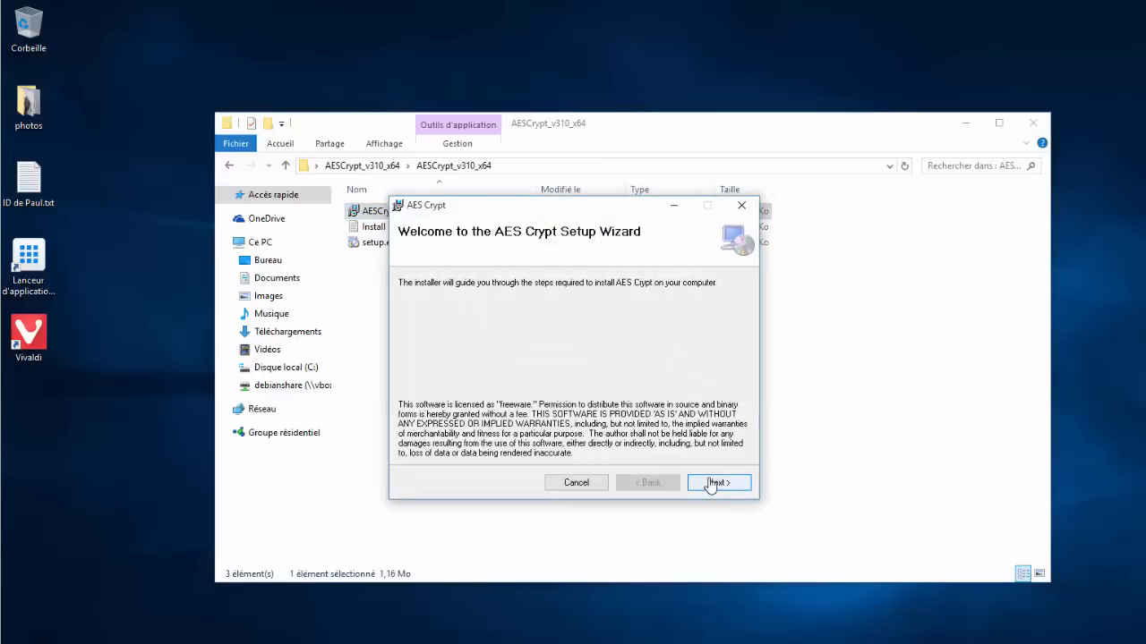
pyautogui.click(708, 482)
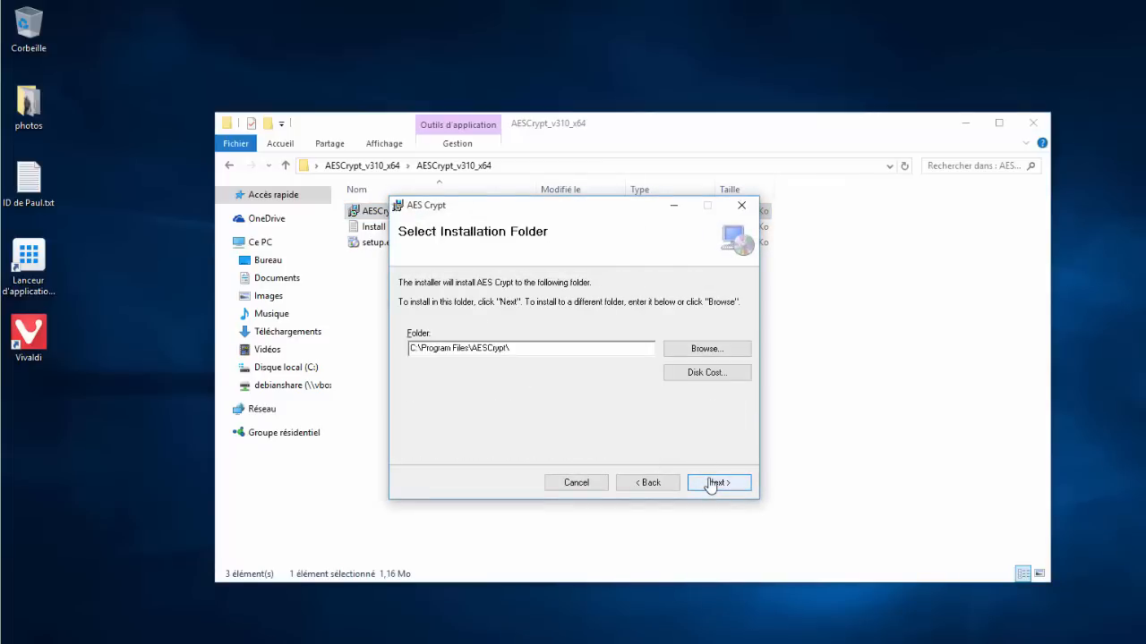
pyautogui.click(710, 485)
pyautogui.click(710, 484)
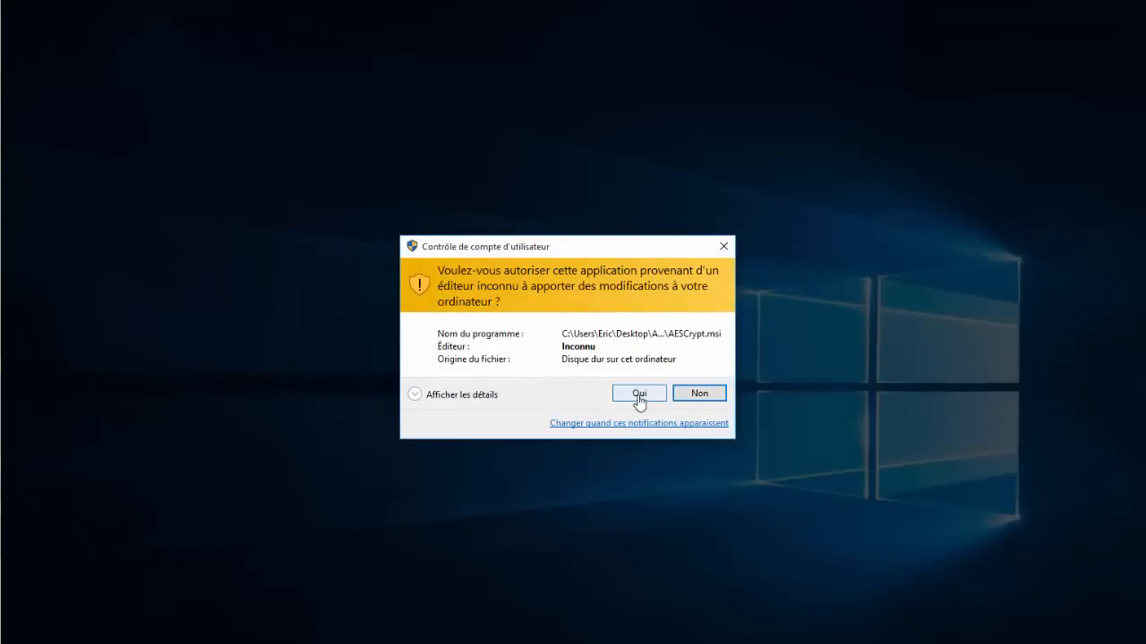
pyautogui.click(639, 394)
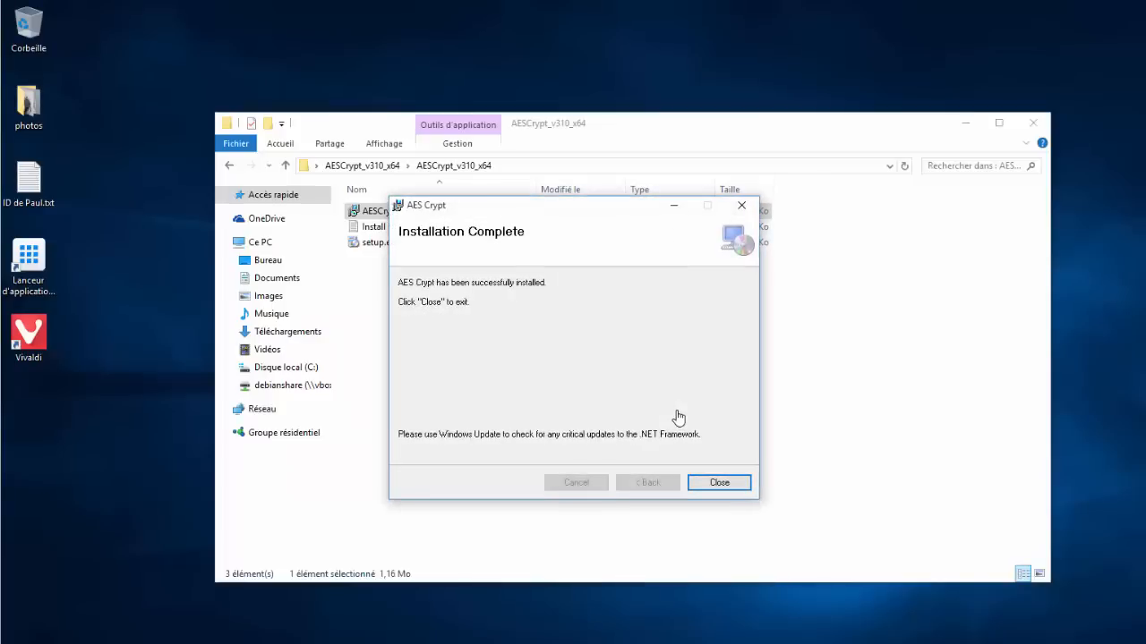
pyautogui.click(717, 485)
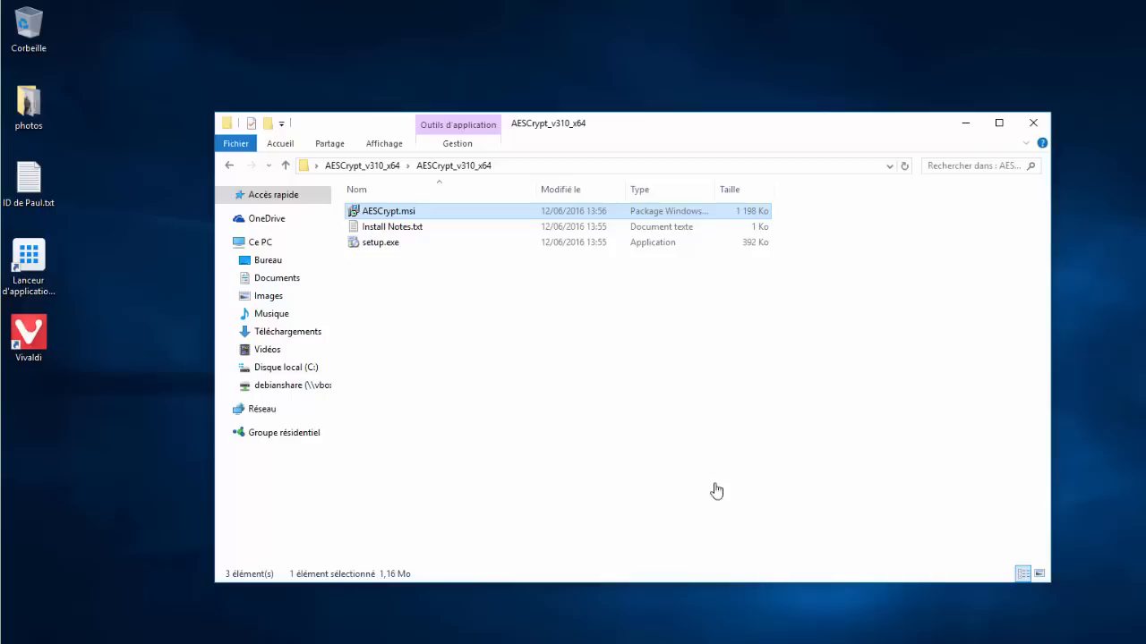
pyautogui.click(1032, 125)
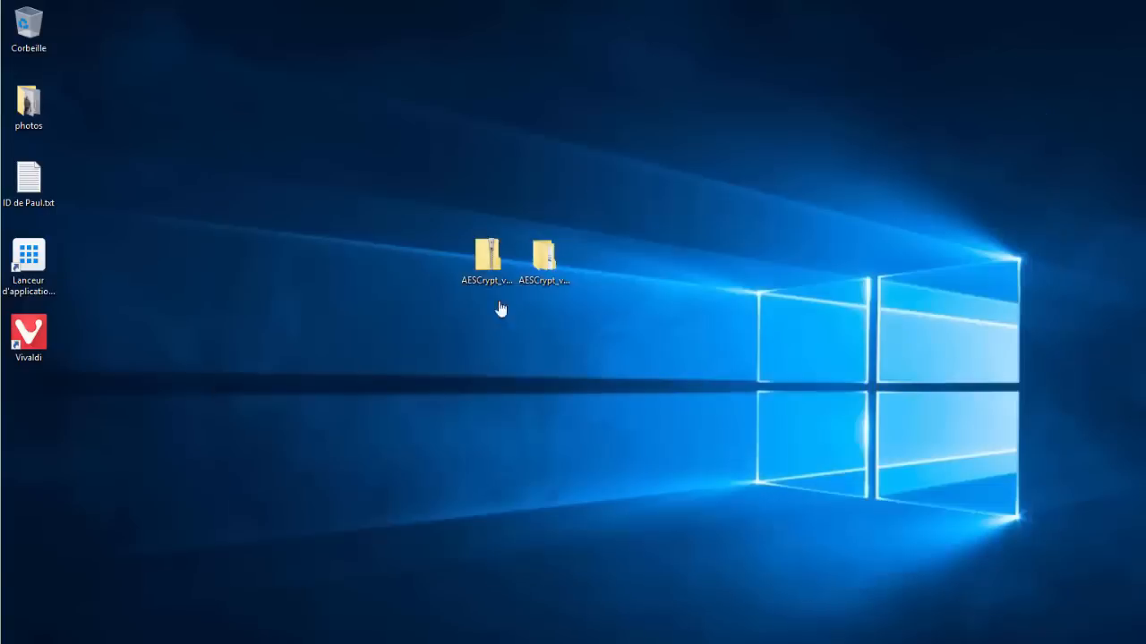
# In the photos folder, choose AES Encrypt on buddy.jpg to get its password prompt
pyautogui.doubleClick(36, 111)
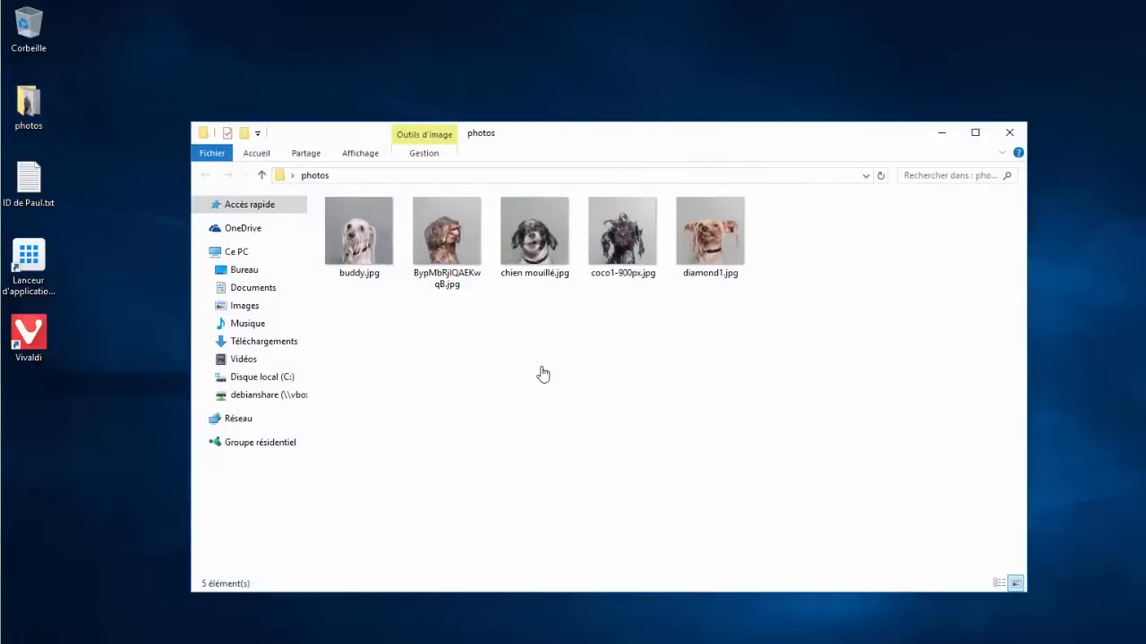
pyautogui.rightClick(345, 251)
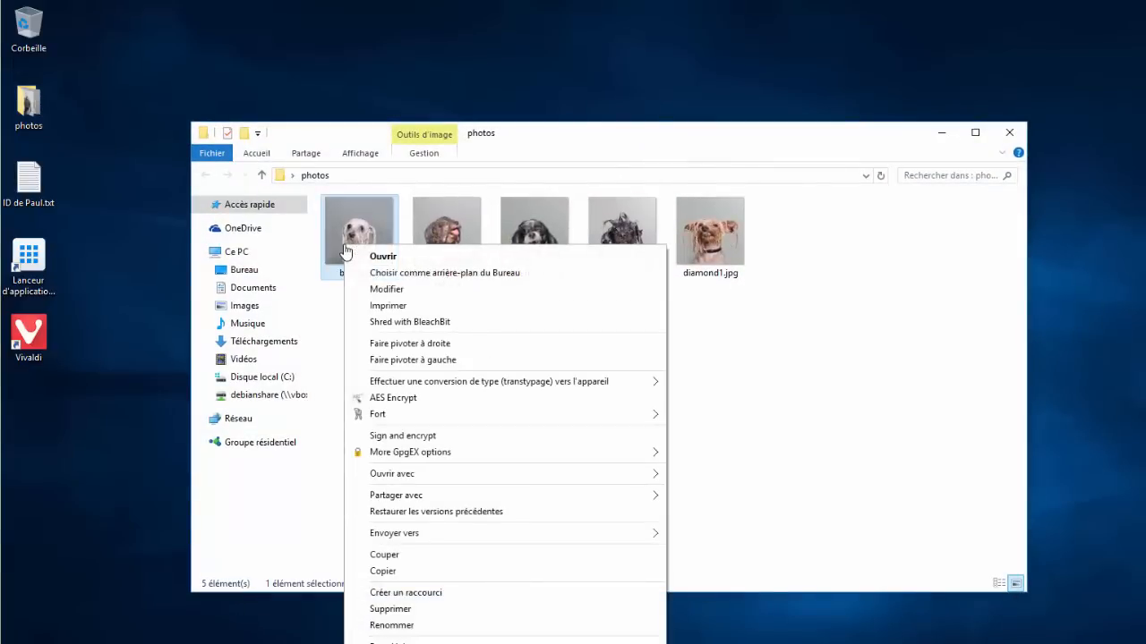
pyautogui.click(402, 399)
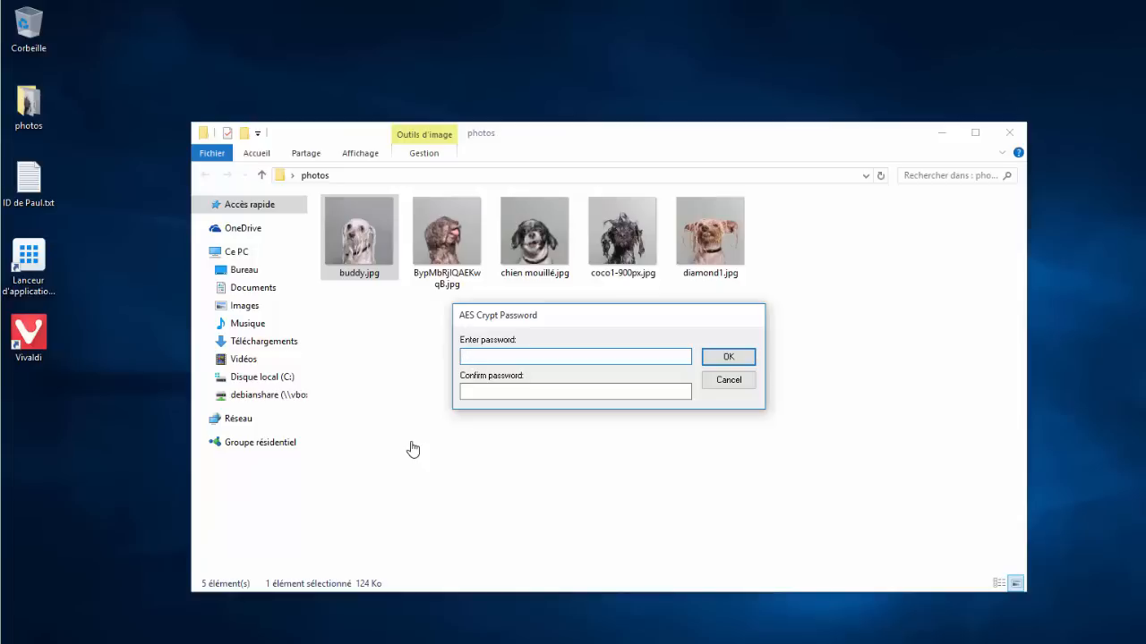
pyautogui.write('****')
pyautogui.press('Tab')
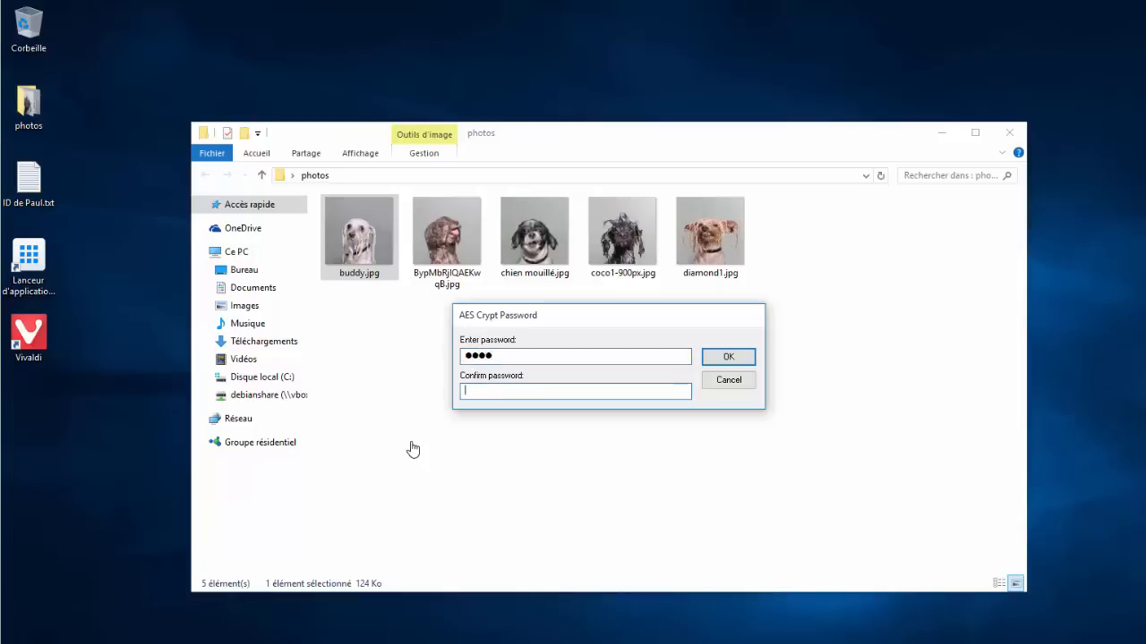
pyautogui.write('****')
pyautogui.click(730, 360)
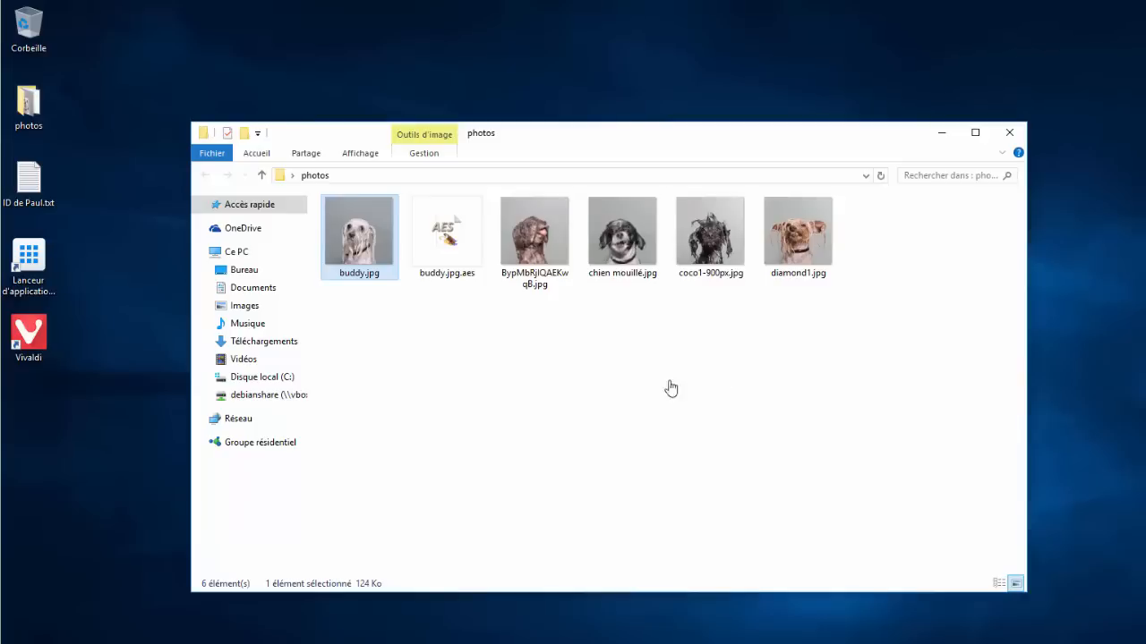
pyautogui.click(557, 404)
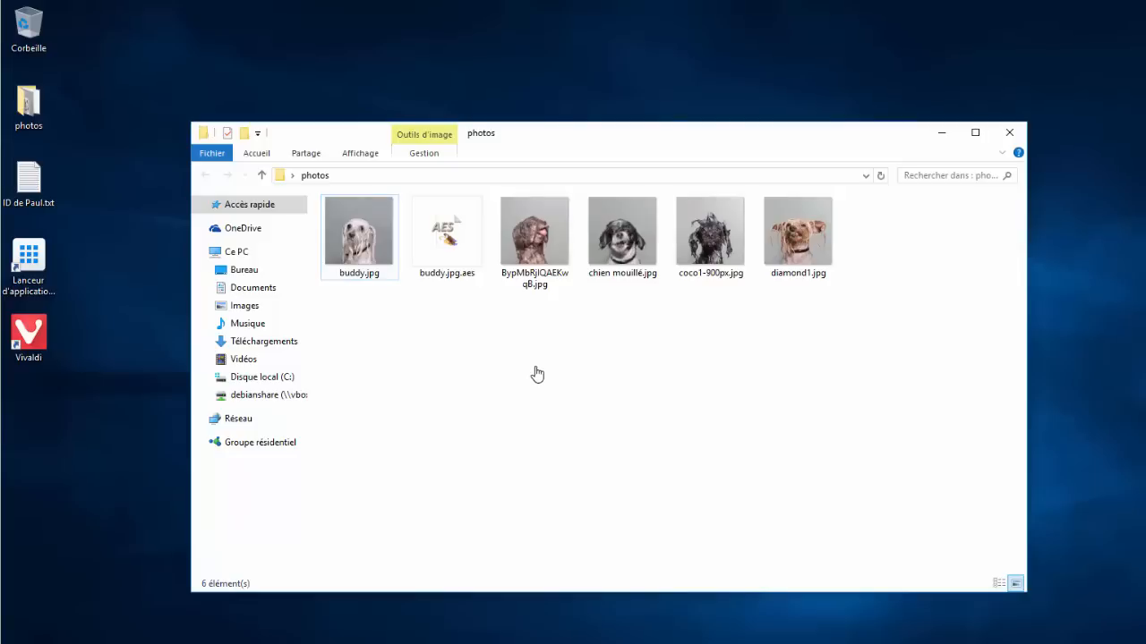
pyautogui.click(372, 260)
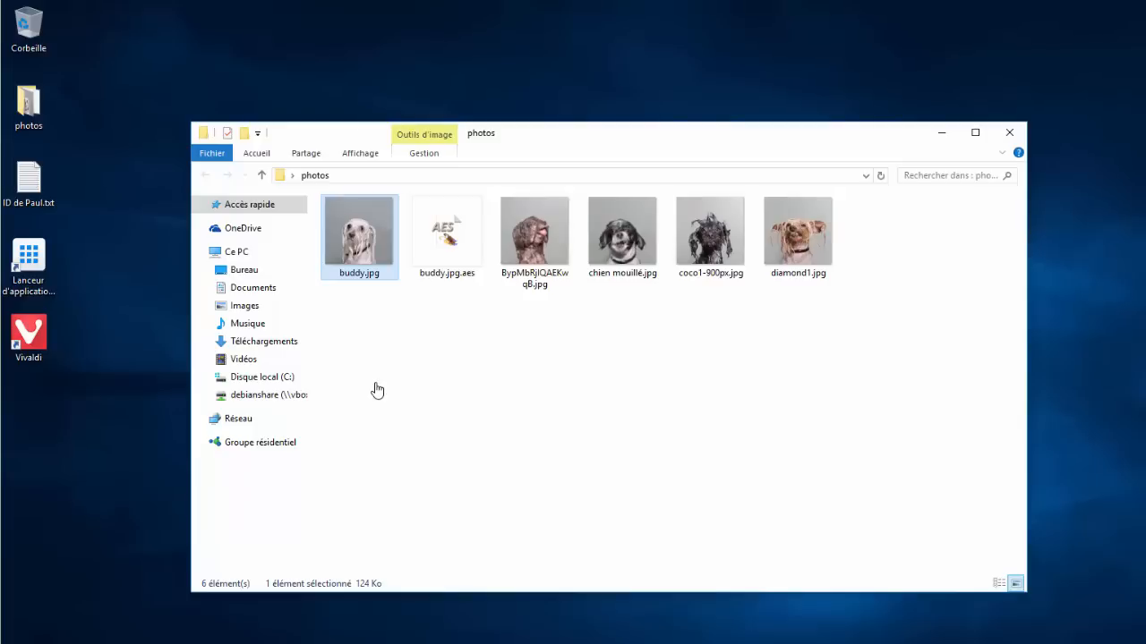
pyautogui.press('Right')
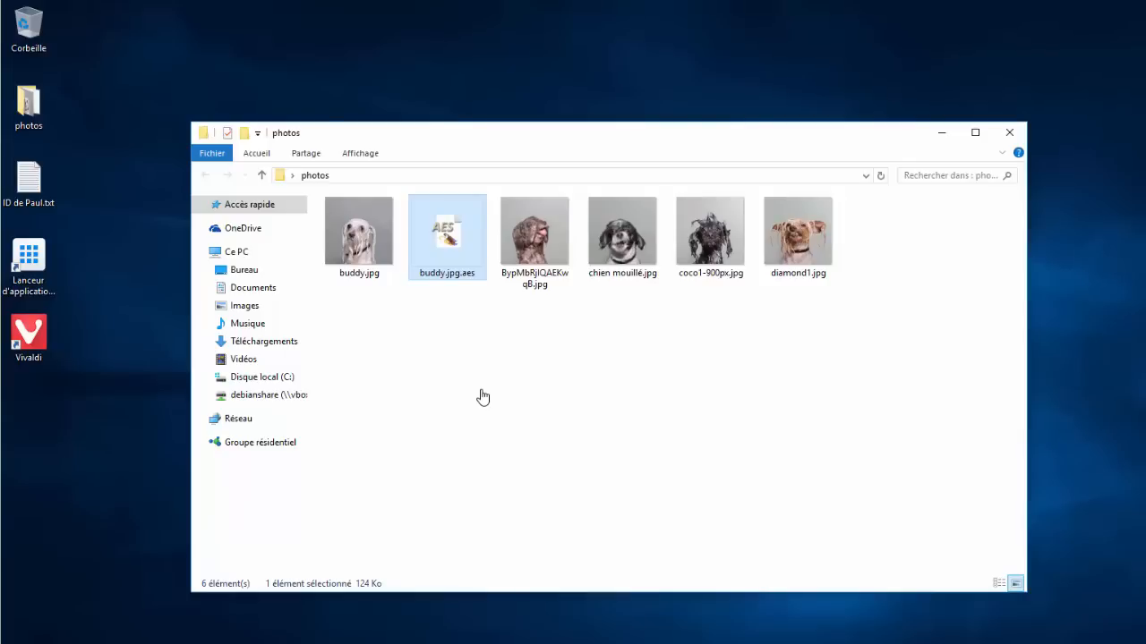
pyautogui.click(449, 281)
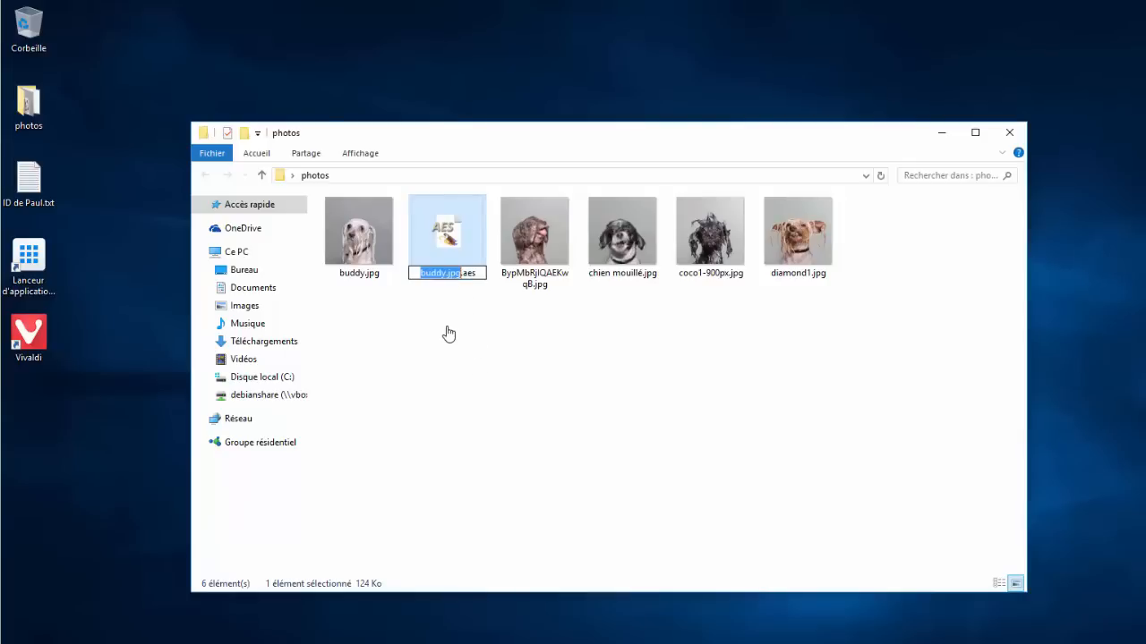
pyautogui.click(448, 332)
pyautogui.click(460, 261)
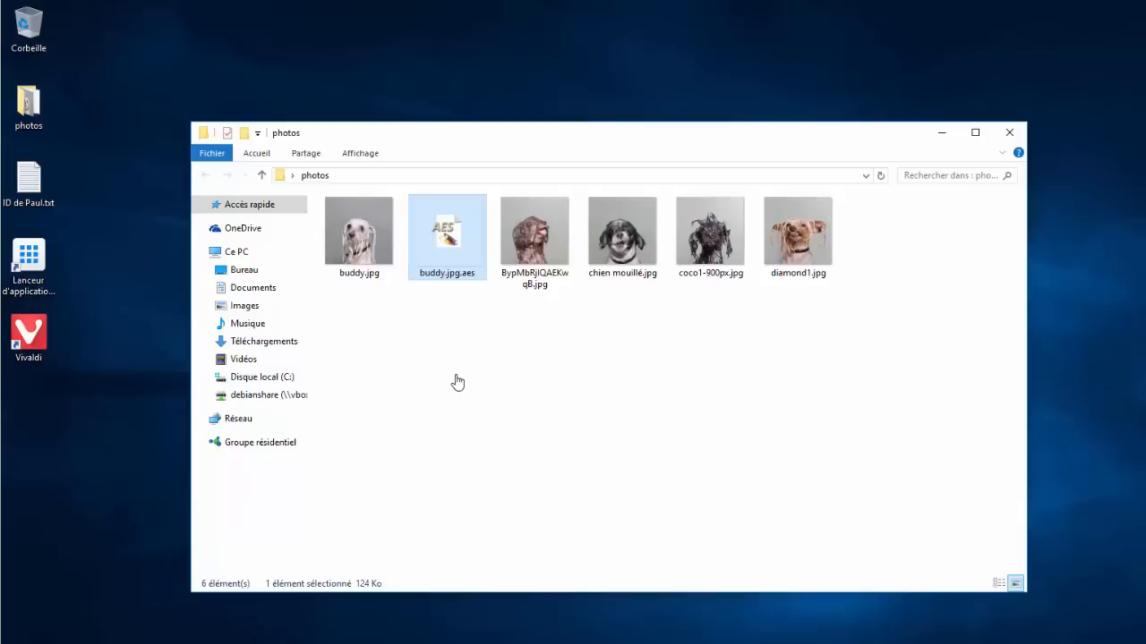
pyautogui.rightClick(455, 237)
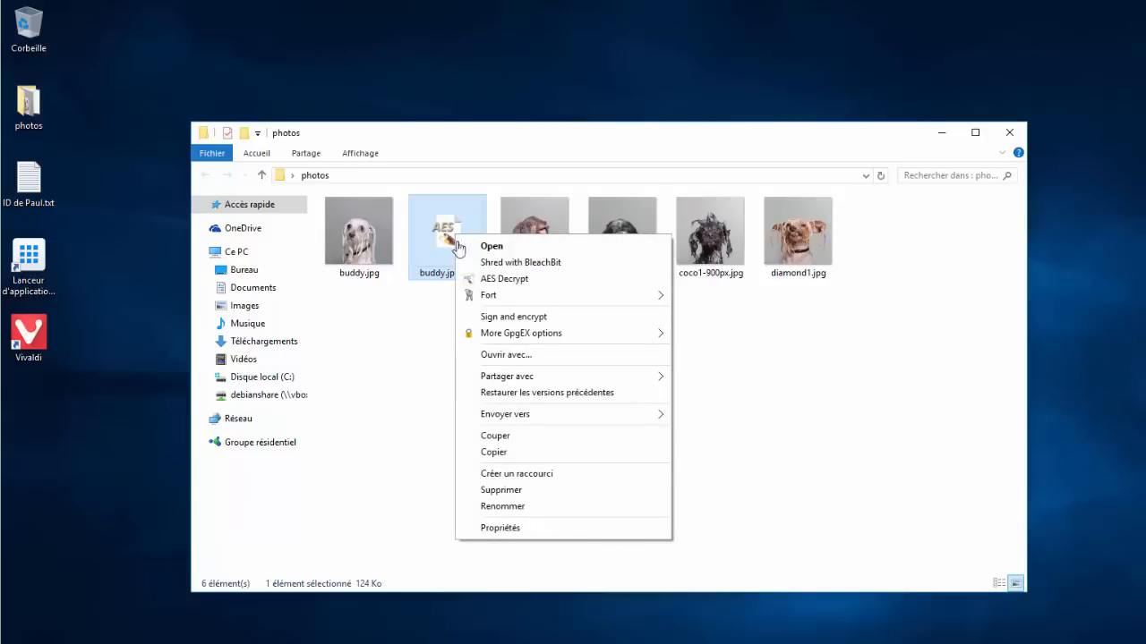
pyautogui.click(490, 283)
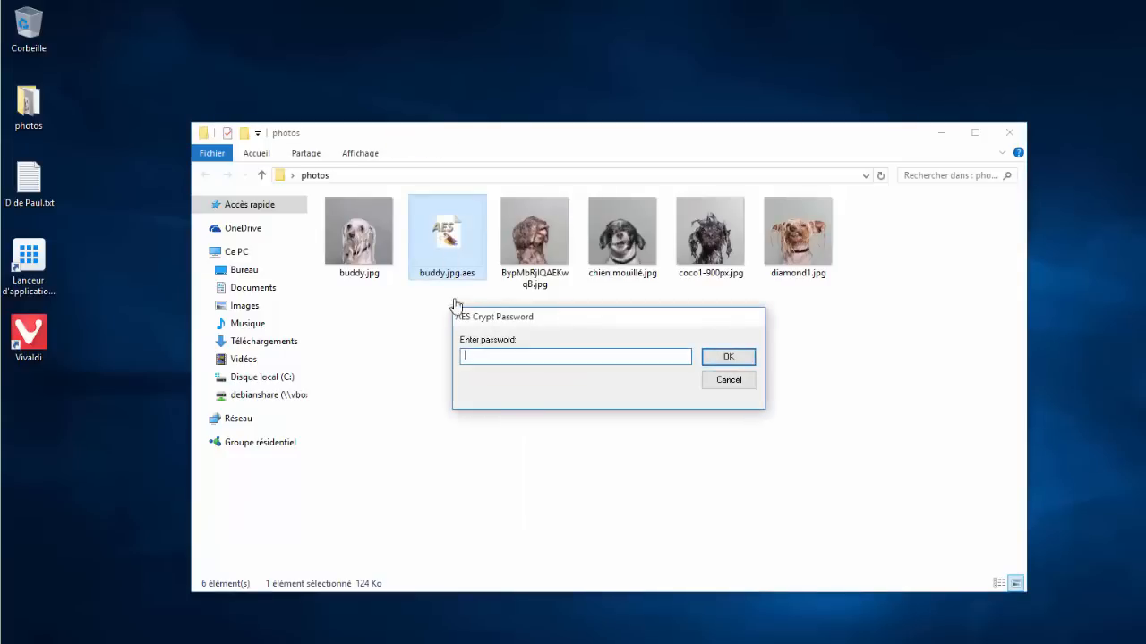
pyautogui.write('12345')
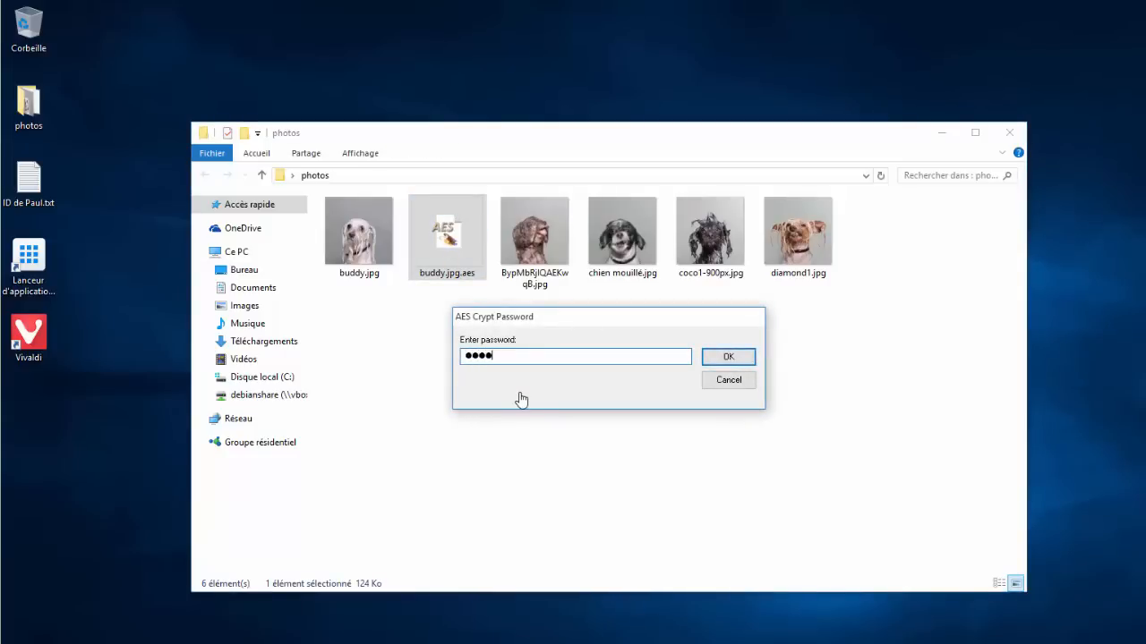
pyautogui.press('Return')
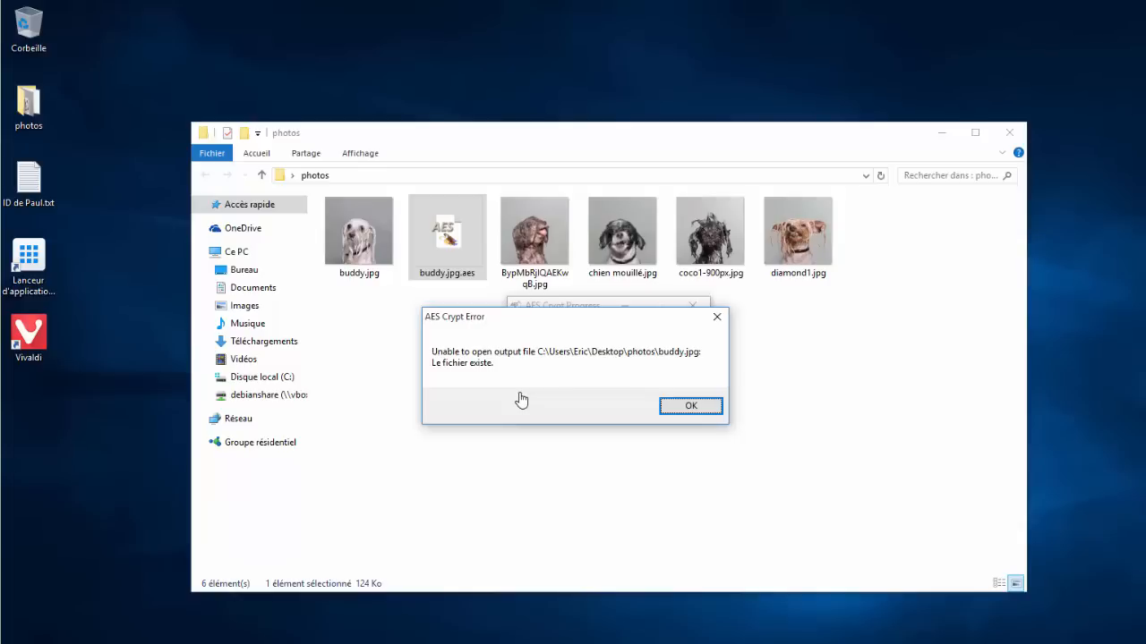
pyautogui.click(673, 405)
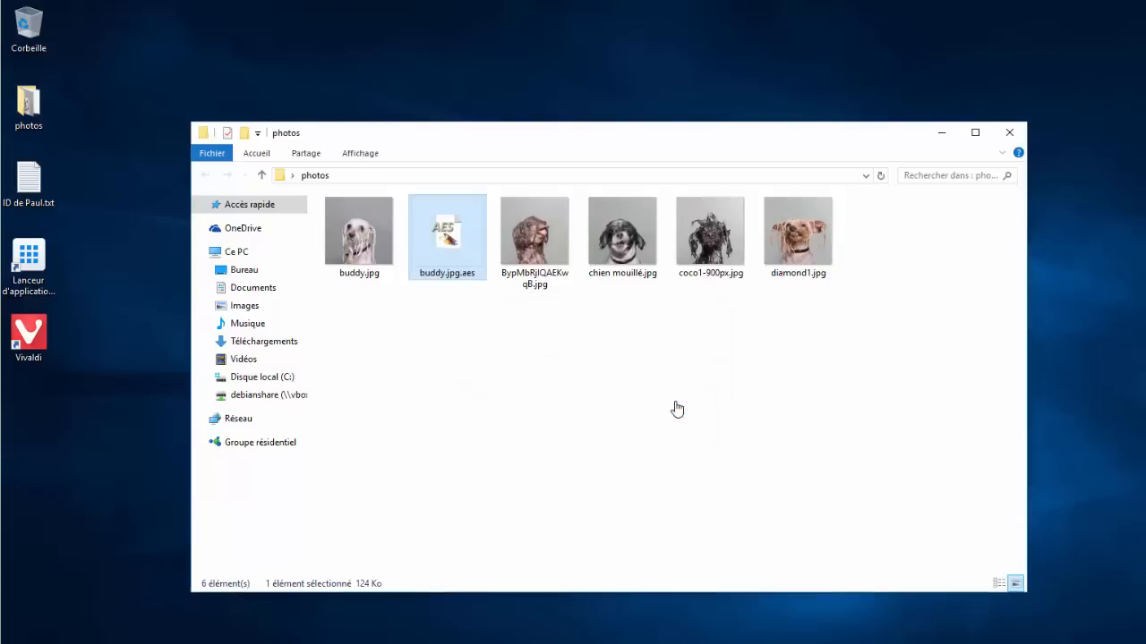
# Delete the original buddy.jpg and decrypt buddy.jpg.aes by entering its password
pyautogui.click(390, 267)
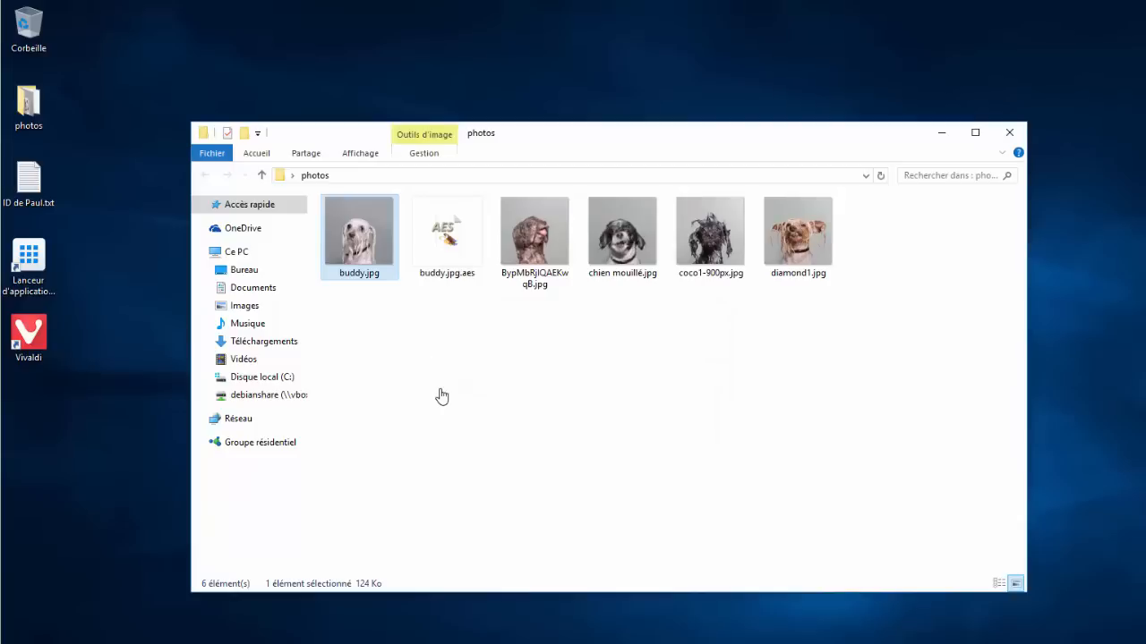
pyautogui.press('Delete')
pyautogui.click(364, 262)
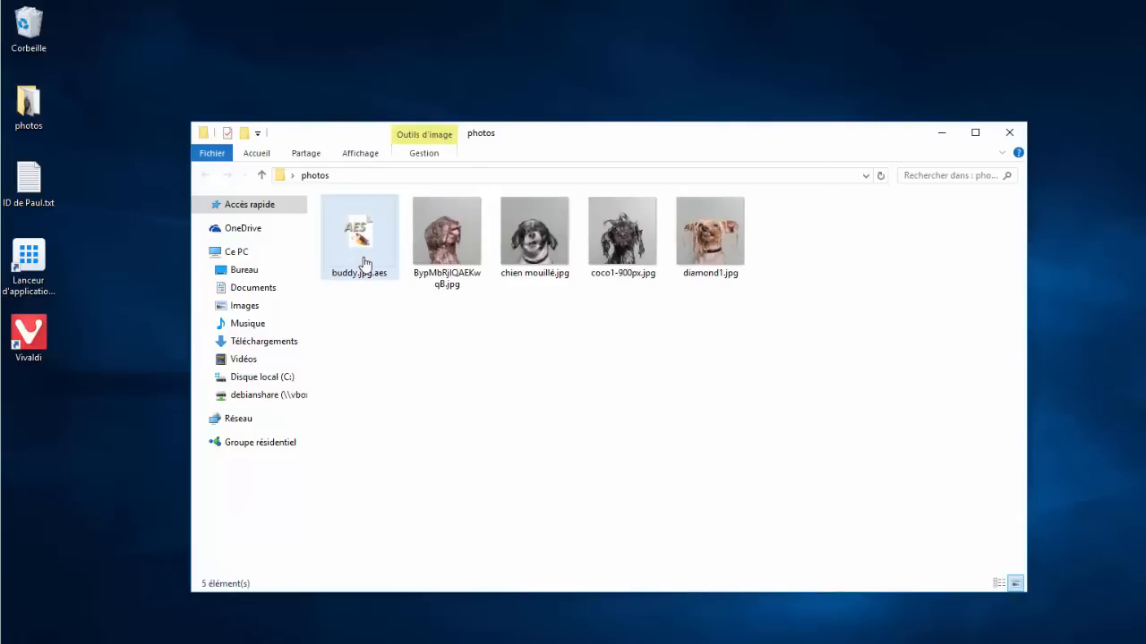
pyautogui.doubleClick(364, 262)
pyautogui.write('1234')
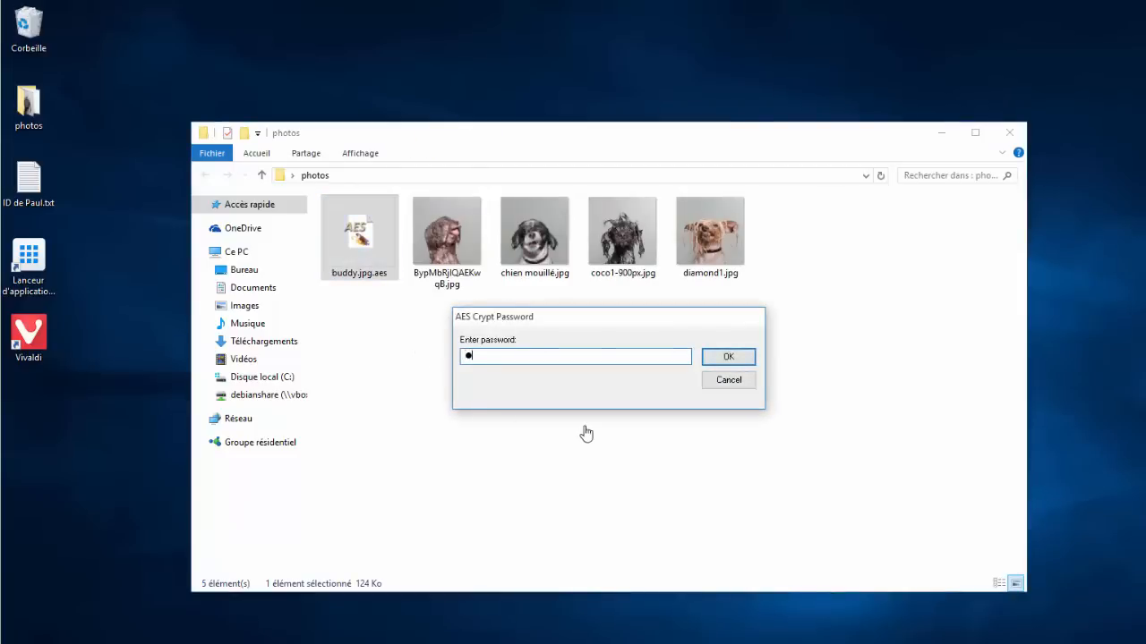
pyautogui.press('Return')
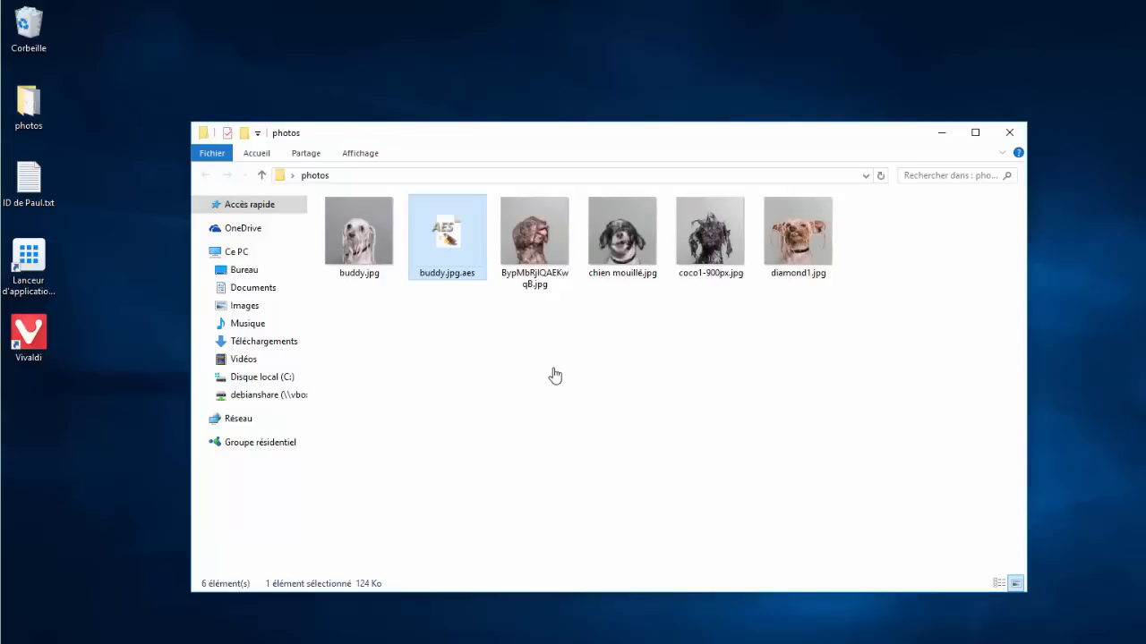
# Delete buddy.jpg.aes, leaving only the five original photos
pyautogui.click(455, 370)
pyautogui.click(468, 267)
pyautogui.rightClick(443, 261)
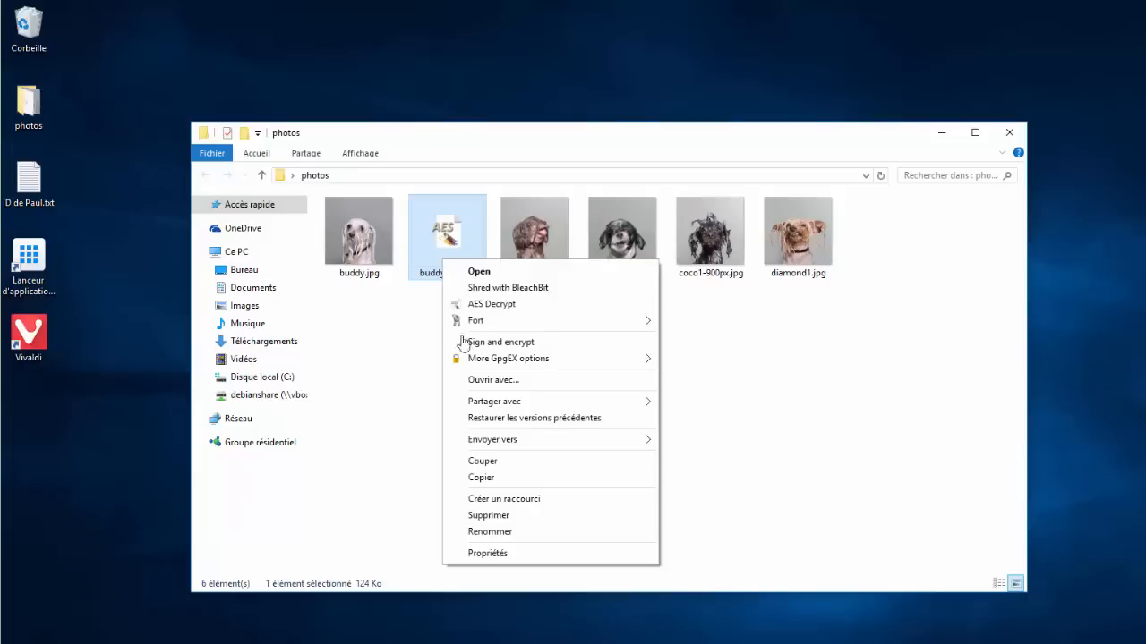
pyautogui.click(499, 519)
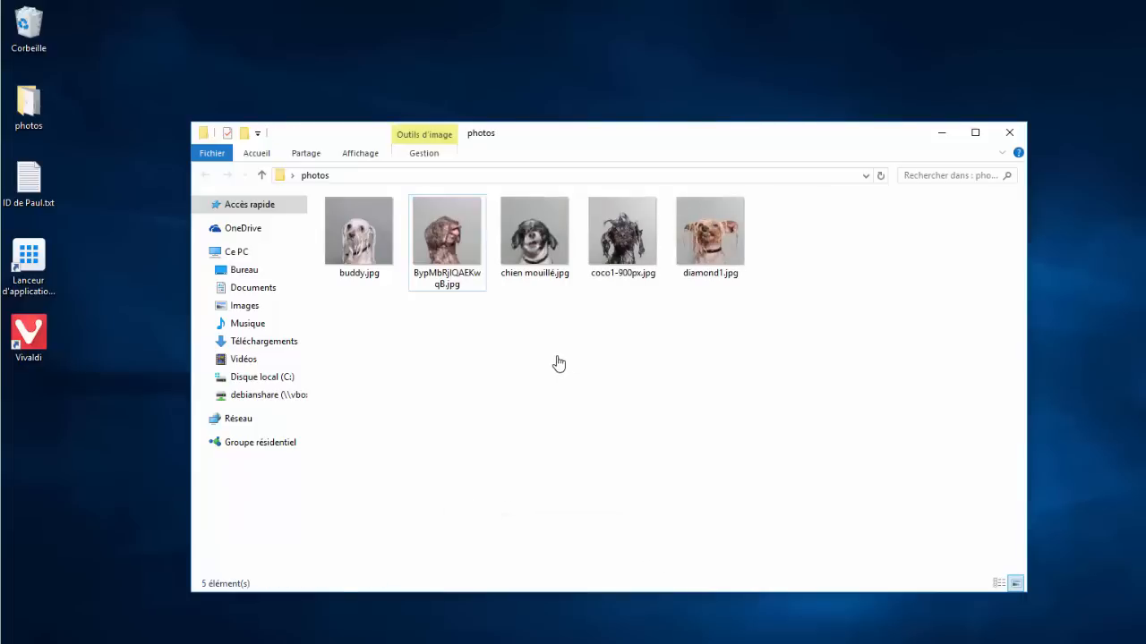
# Select buddy.jpg through diamond1.jpg and AES-encrypt all five with a confirmed password
pyautogui.click(349, 264)
pyautogui.keyDown('shift'); pyautogui.click(716, 264); pyautogui.keyUp('shift')
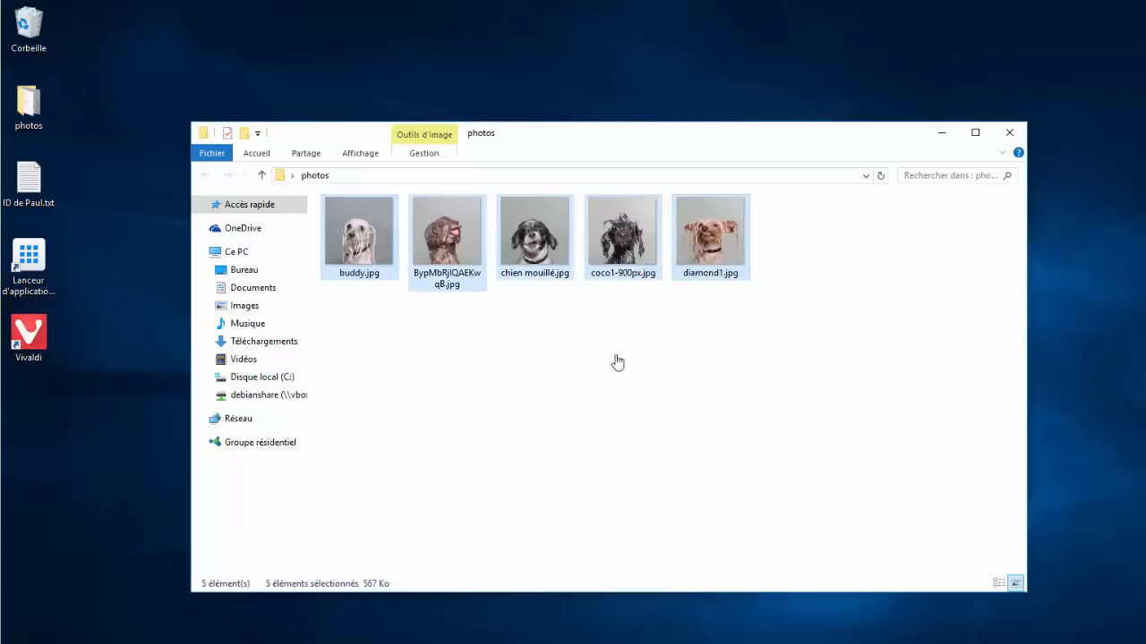
pyautogui.rightClick(521, 245)
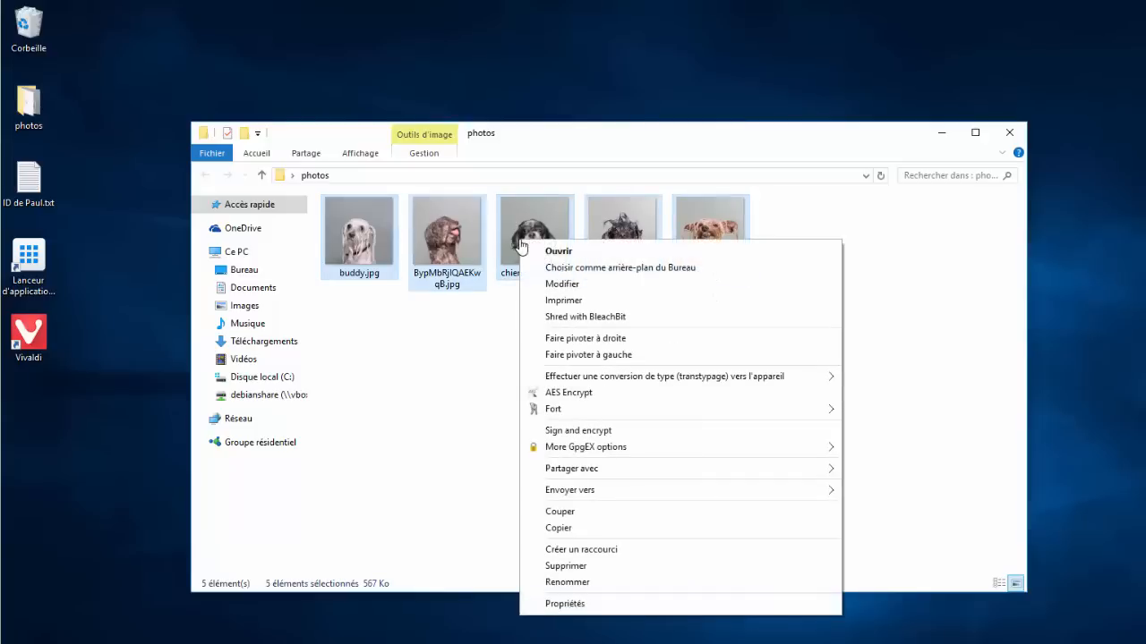
pyautogui.click(568, 395)
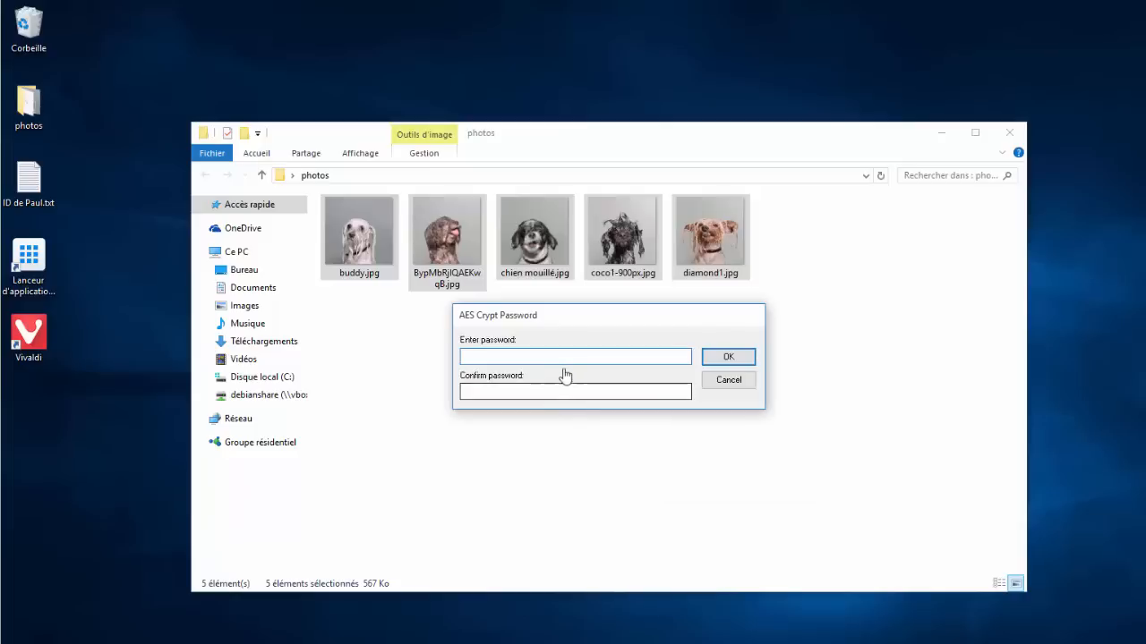
pyautogui.write('1234')
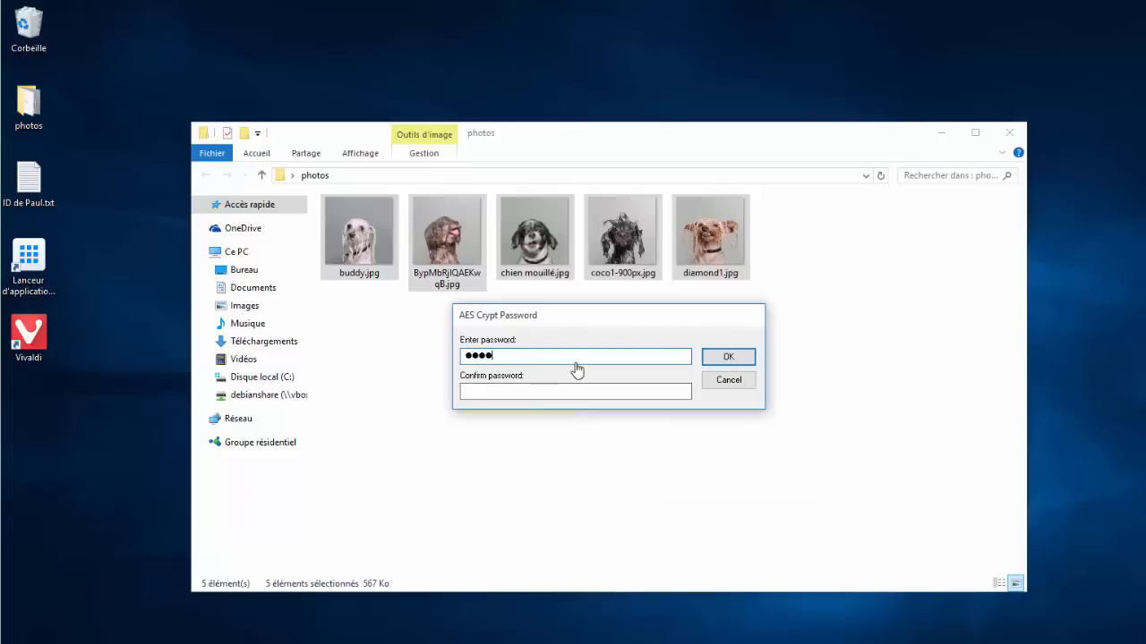
pyautogui.press('Tab')
pyautogui.write('1234')
pyautogui.press('Return')
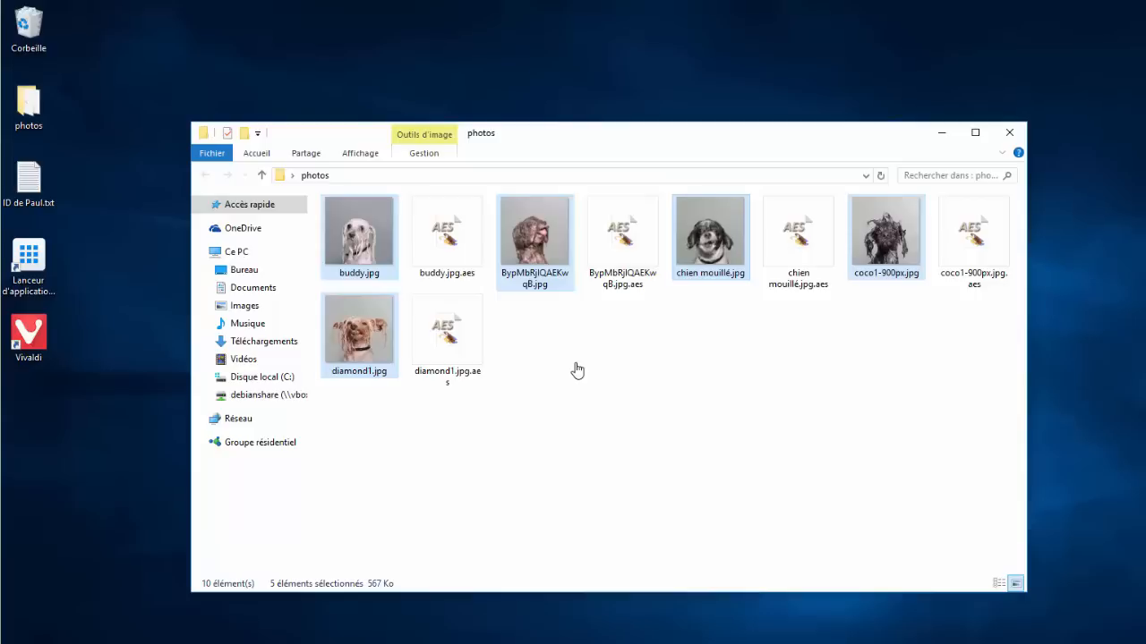
# Delete the five original .jpg photos, then select the five remaining .aes files
pyautogui.click(577, 369)
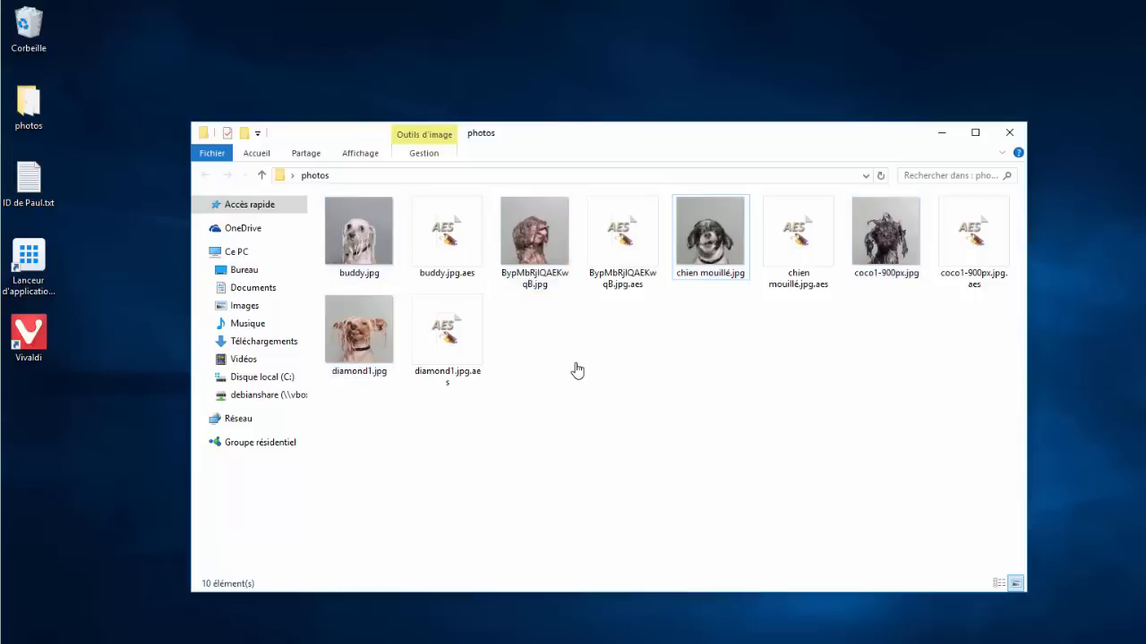
pyautogui.click(456, 349)
pyautogui.click(358, 351)
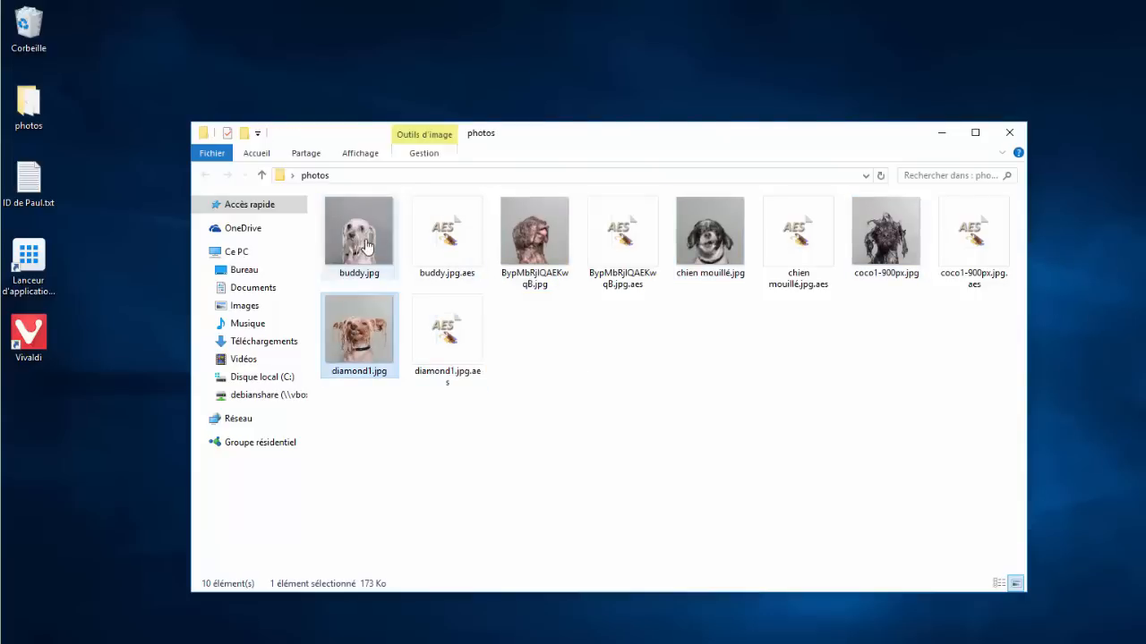
pyautogui.click(366, 245)
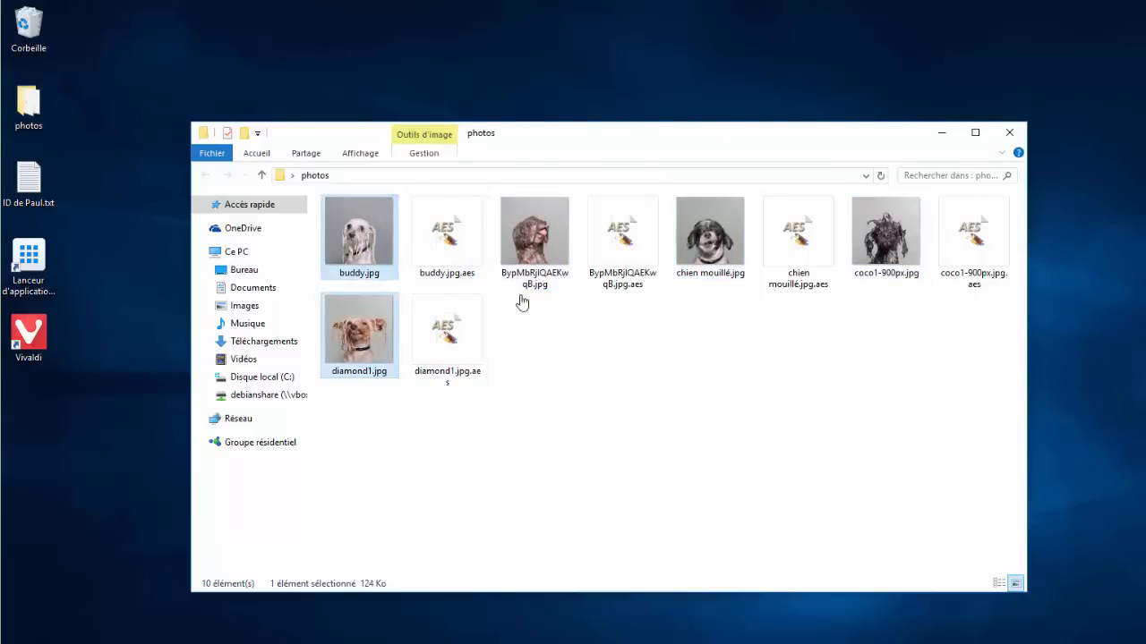
pyautogui.keyDown('ctrl'); pyautogui.click(564, 252); pyautogui.keyUp('ctrl')
pyautogui.keyDown('ctrl'); pyautogui.click(721, 255); pyautogui.keyUp('ctrl')
pyautogui.keyDown('ctrl'); pyautogui.click(908, 265); pyautogui.keyUp('ctrl')
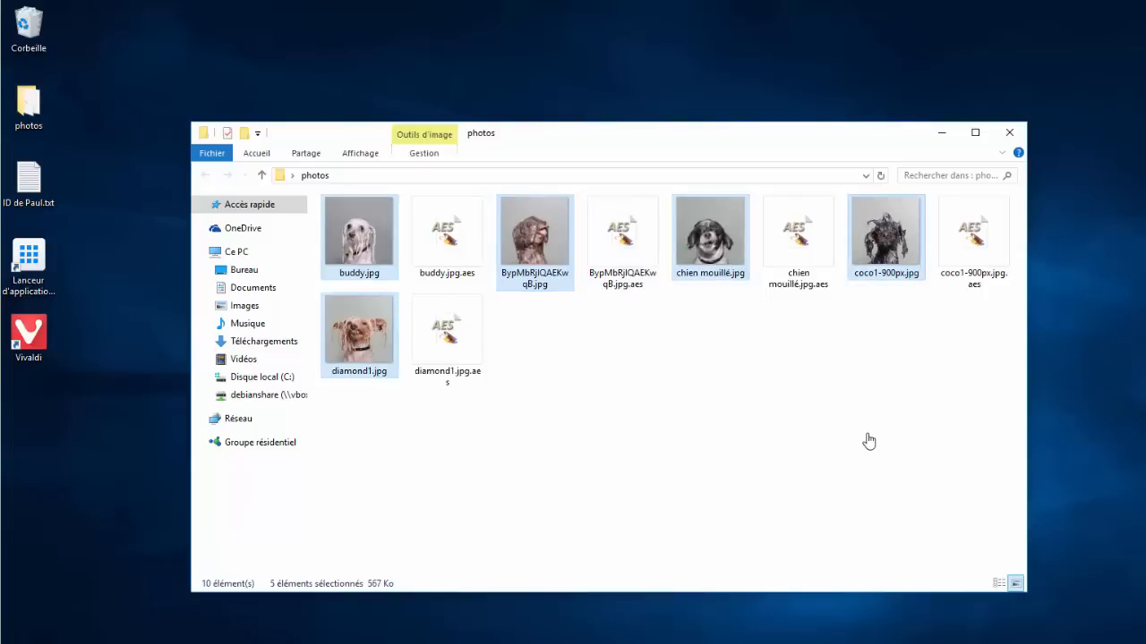
pyautogui.press('Delete')
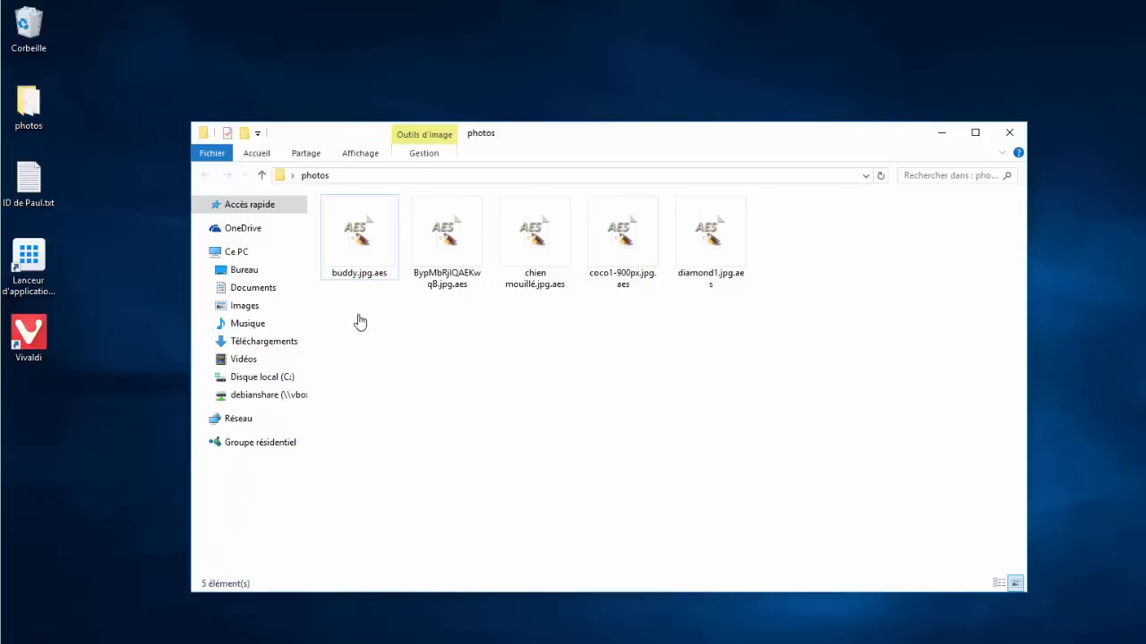
pyautogui.moveTo(354, 320); pyautogui.dragTo(687, 291)
# AES-decrypt the five .aes files with their password, then delete the .aes copies
pyautogui.rightClick(713, 260)
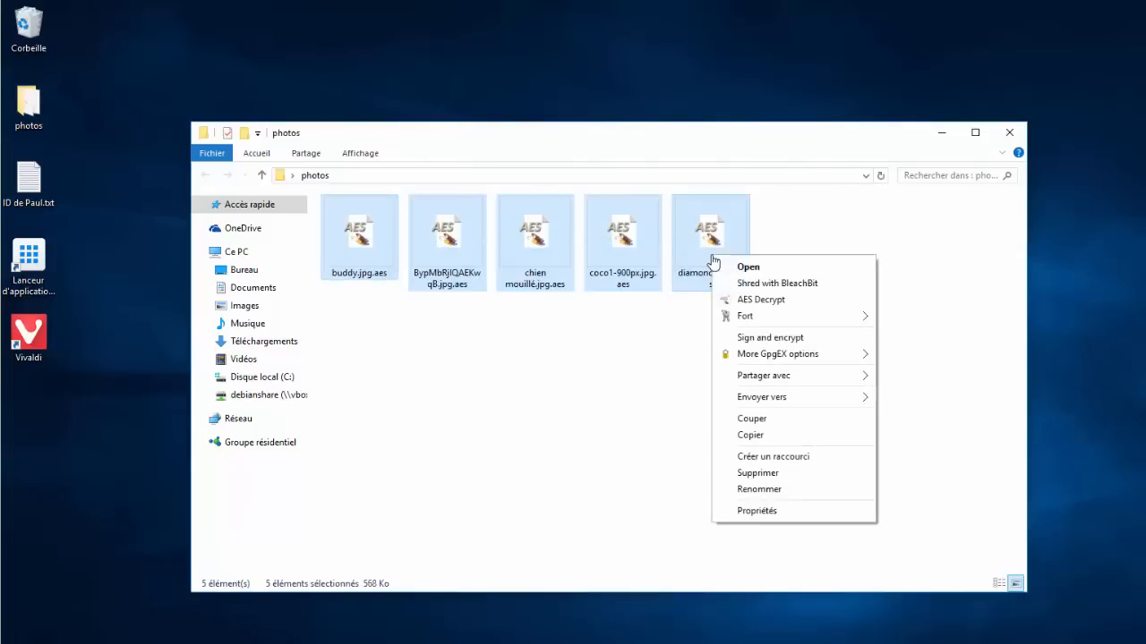
pyautogui.click(747, 300)
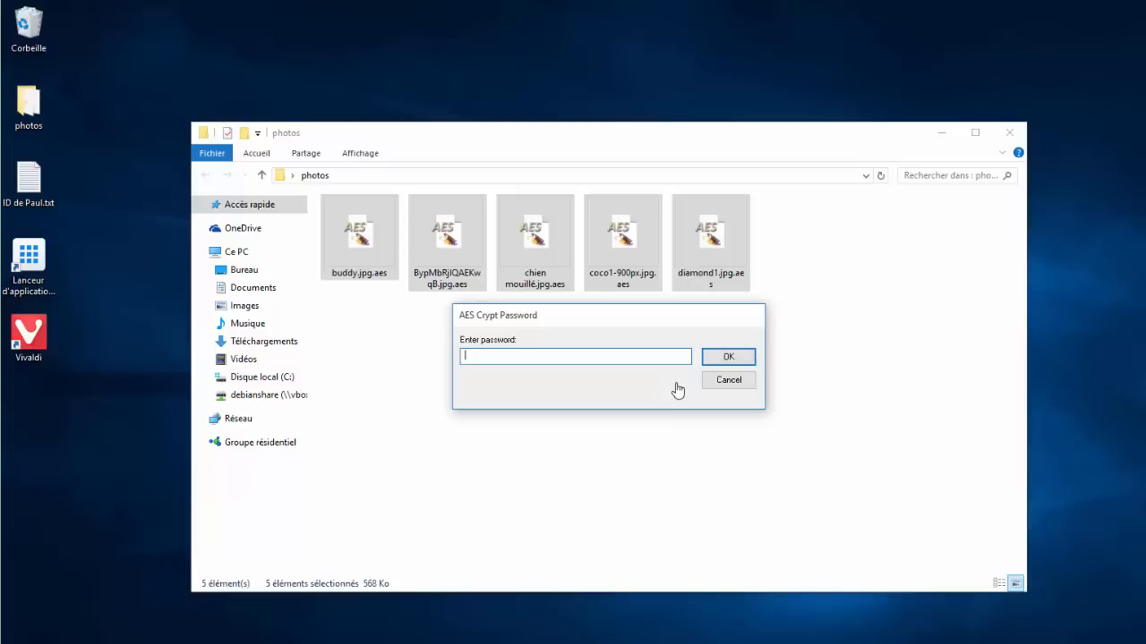
pyautogui.write('toto')
pyautogui.press('Return')
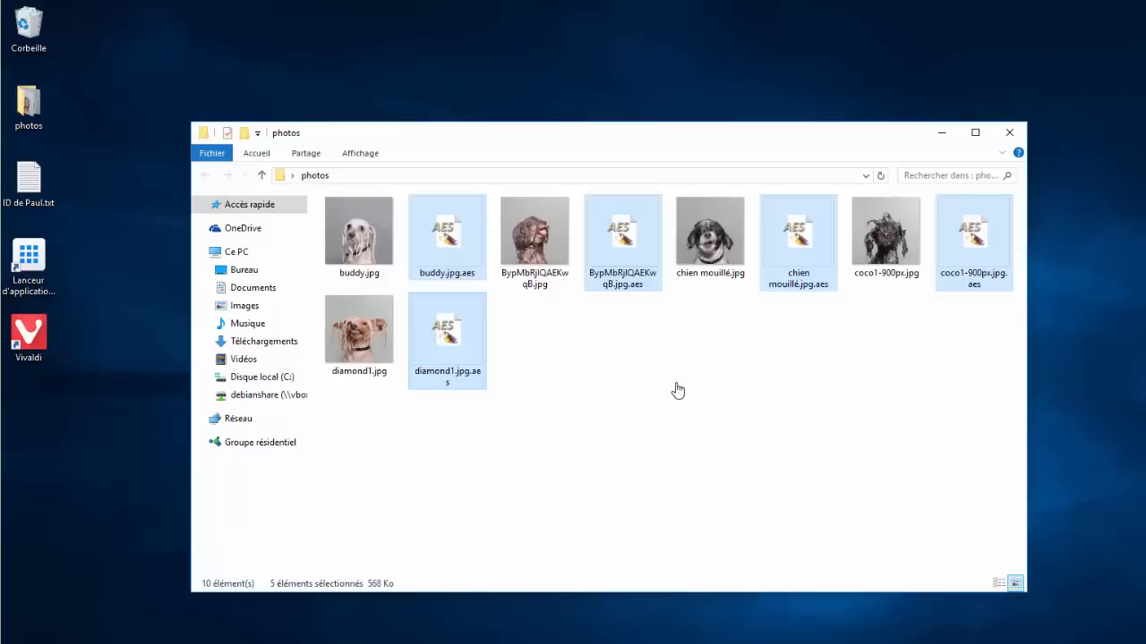
pyautogui.press('Delete')
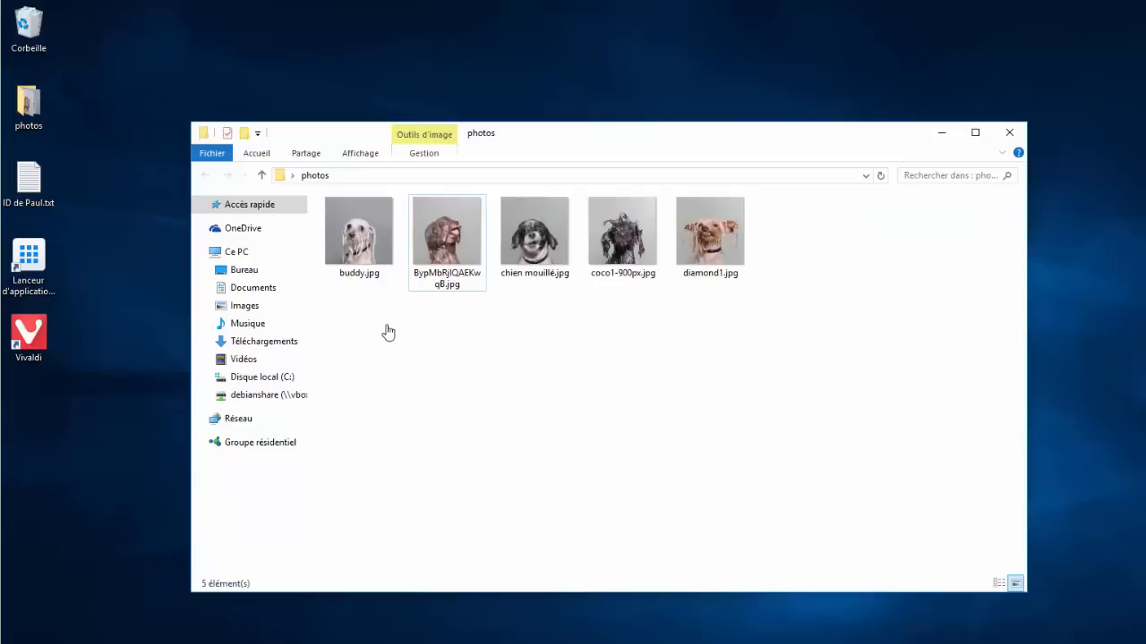
pyautogui.rightClick(36, 116)
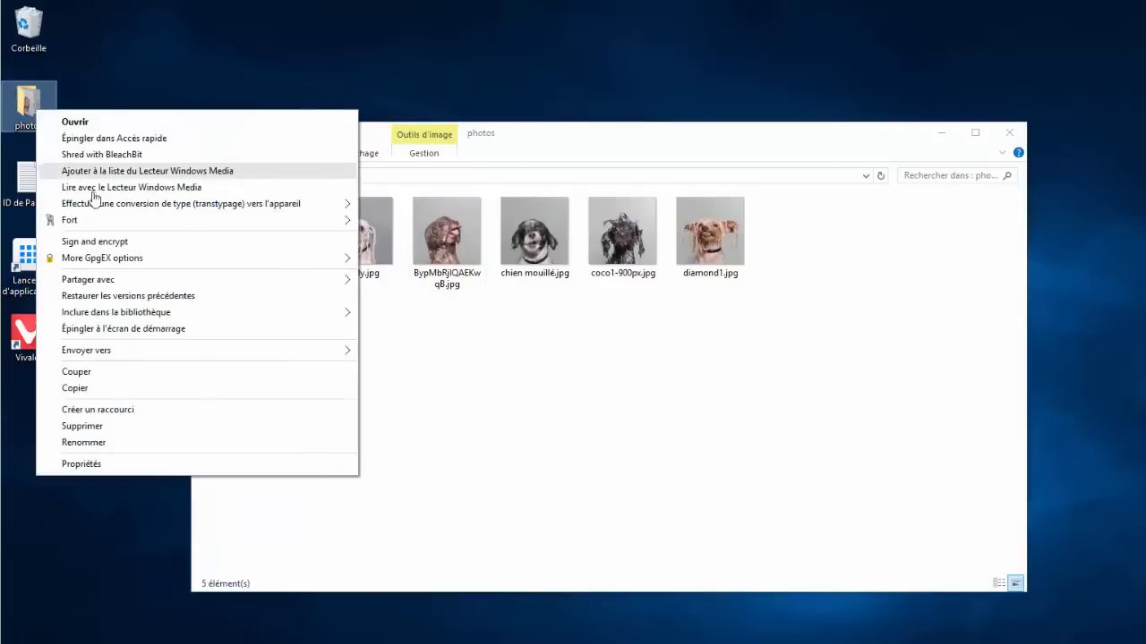
pyautogui.moveTo(99, 230)
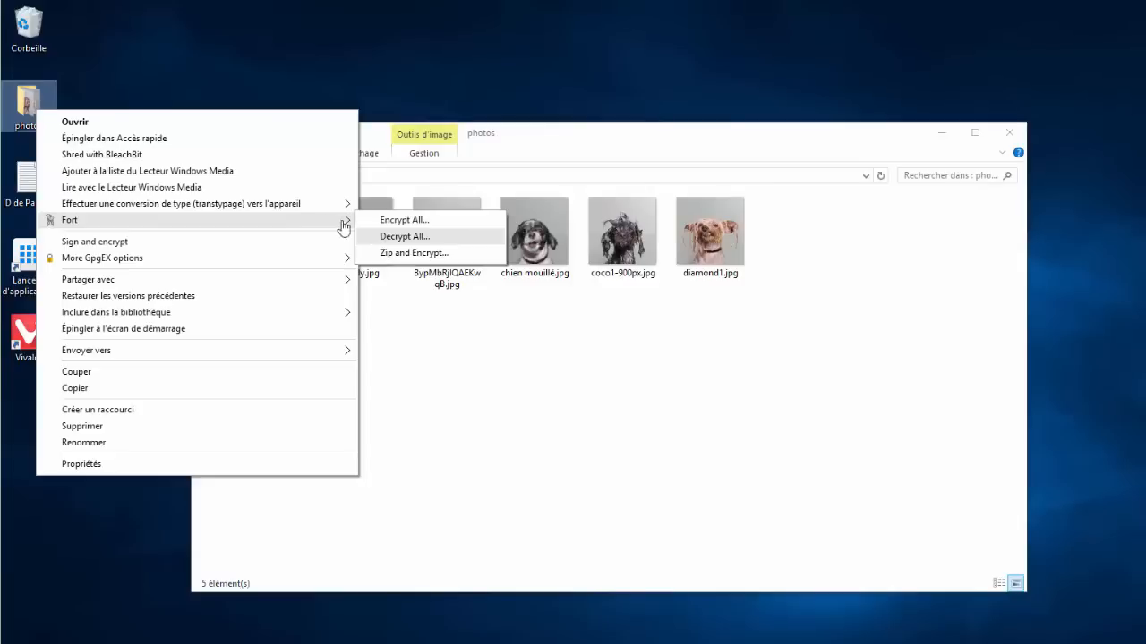
pyautogui.moveTo(269, 258)
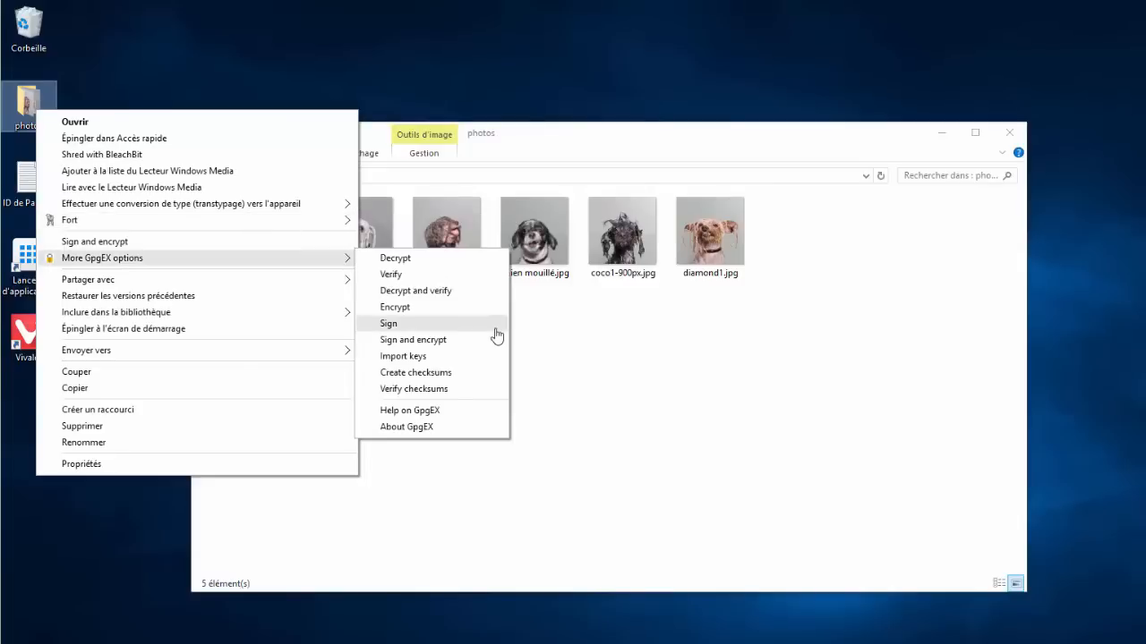
pyautogui.click(494, 332)
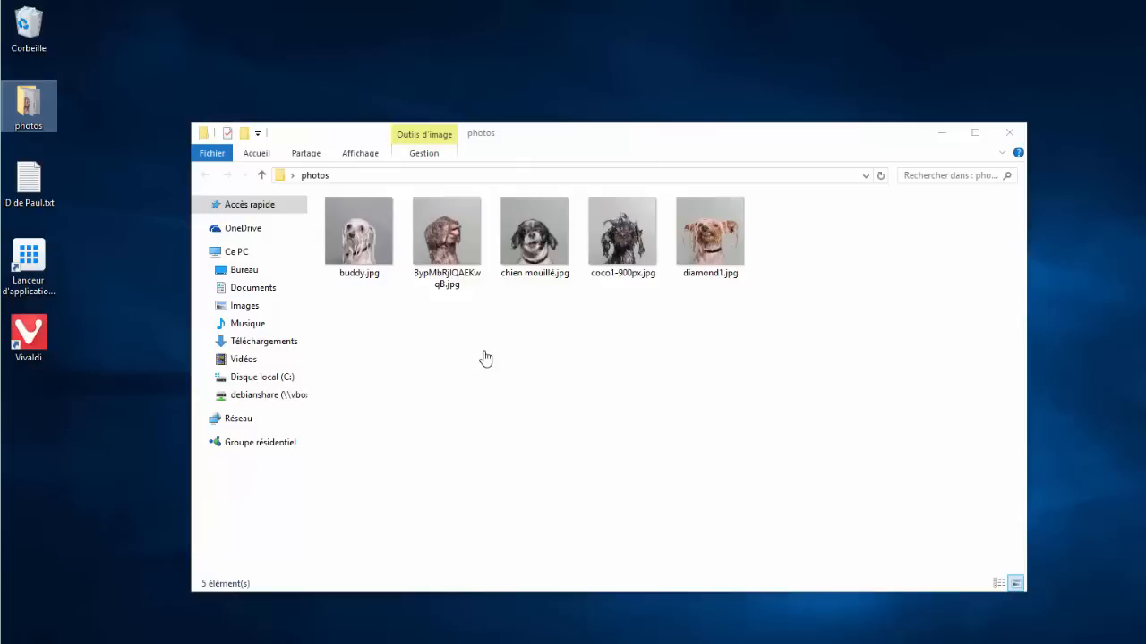
# Bring the photos folder window to the front
pyautogui.click(484, 358)
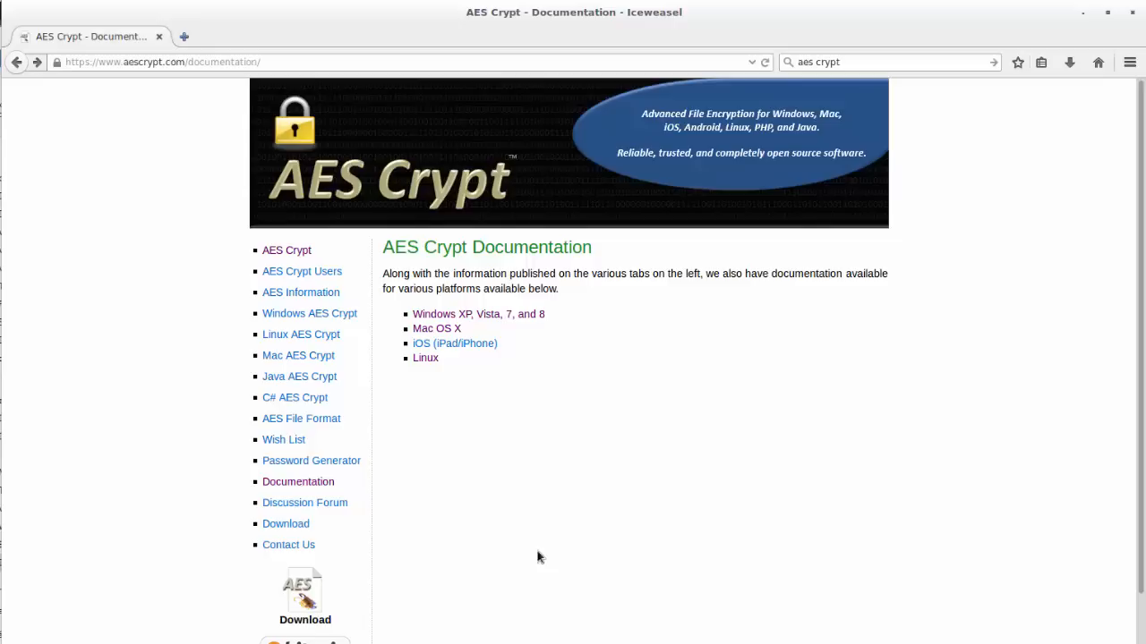
# Save AESCrypt-GUI-3.10-Linux-x86_64-Install.tgz, the Linux 64-bit GUI package, to disk
pyautogui.click(302, 528)
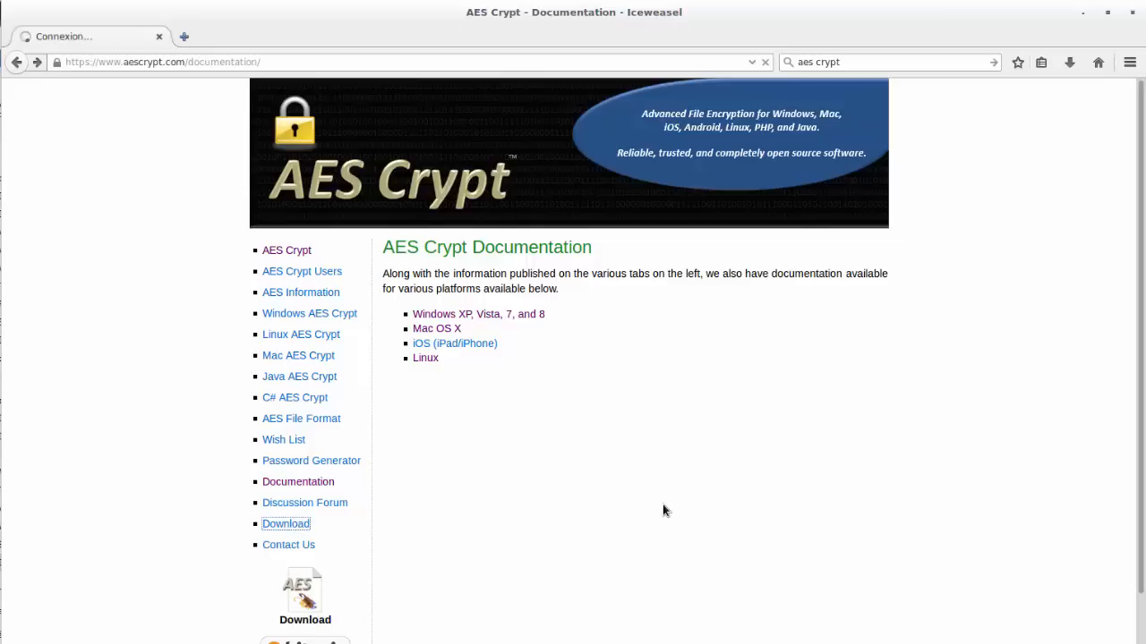
pyautogui.scroll(-10, 663, 506)
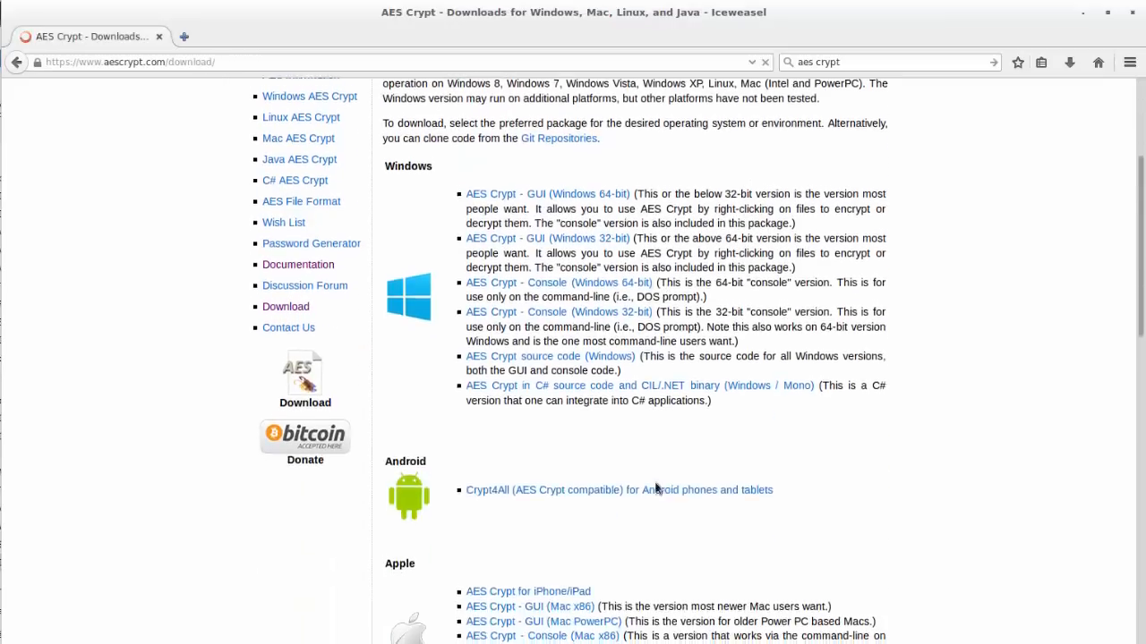
pyautogui.scroll(-2, 656, 486)
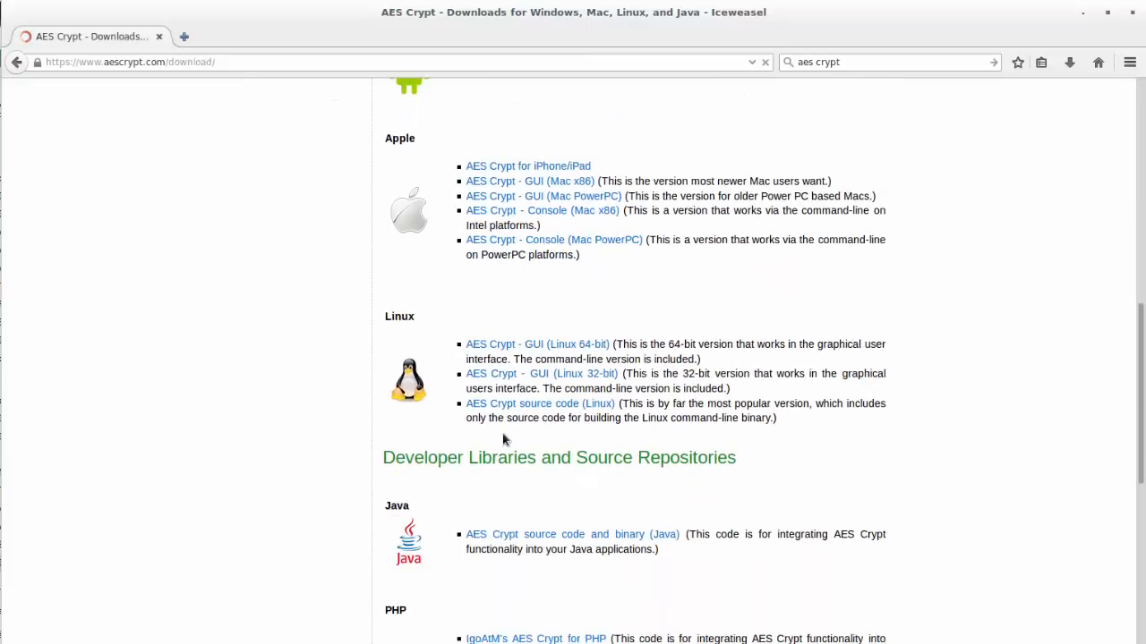
pyautogui.click(562, 350)
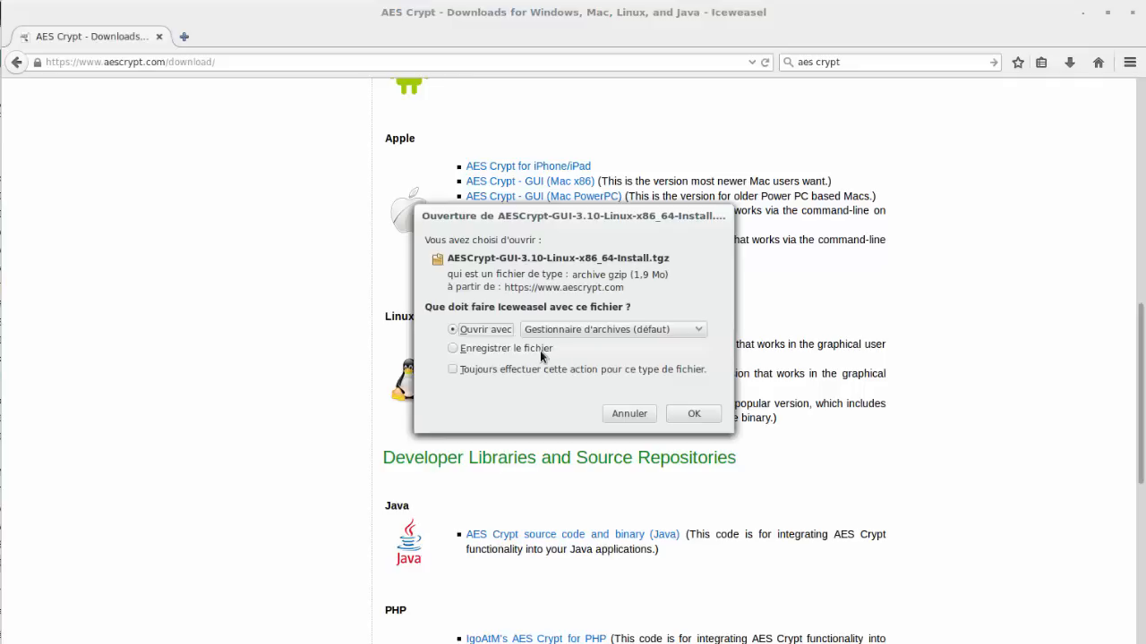
pyautogui.click(544, 353)
pyautogui.click(690, 417)
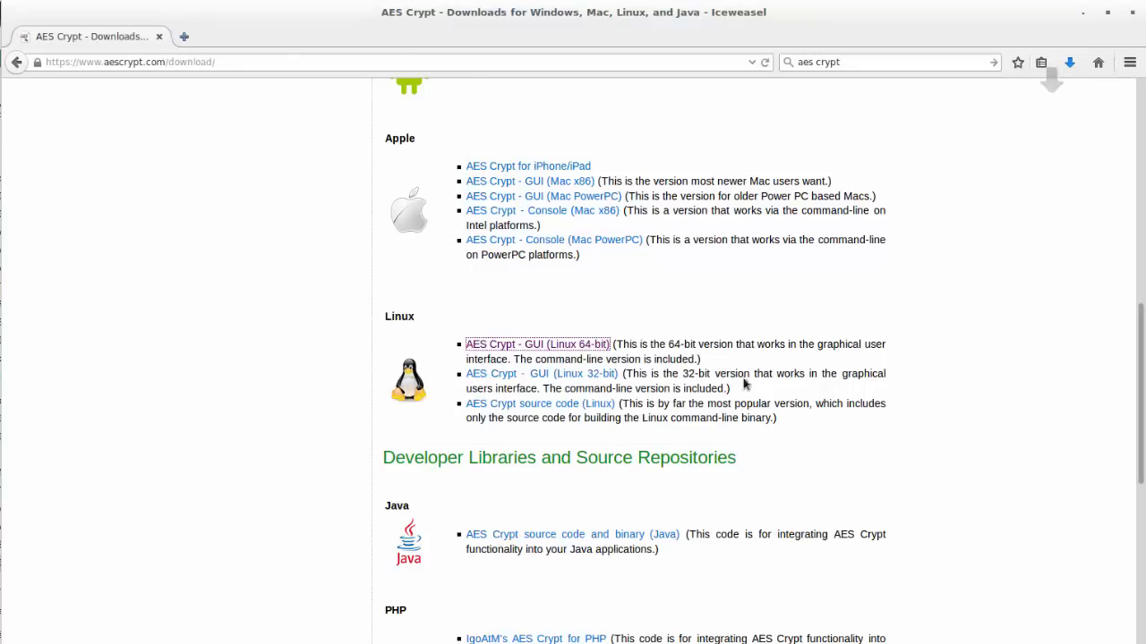
# Open the Téléchargements folder containing the downloaded AES Crypt archive from the browser's downloads list
pyautogui.click(1072, 68)
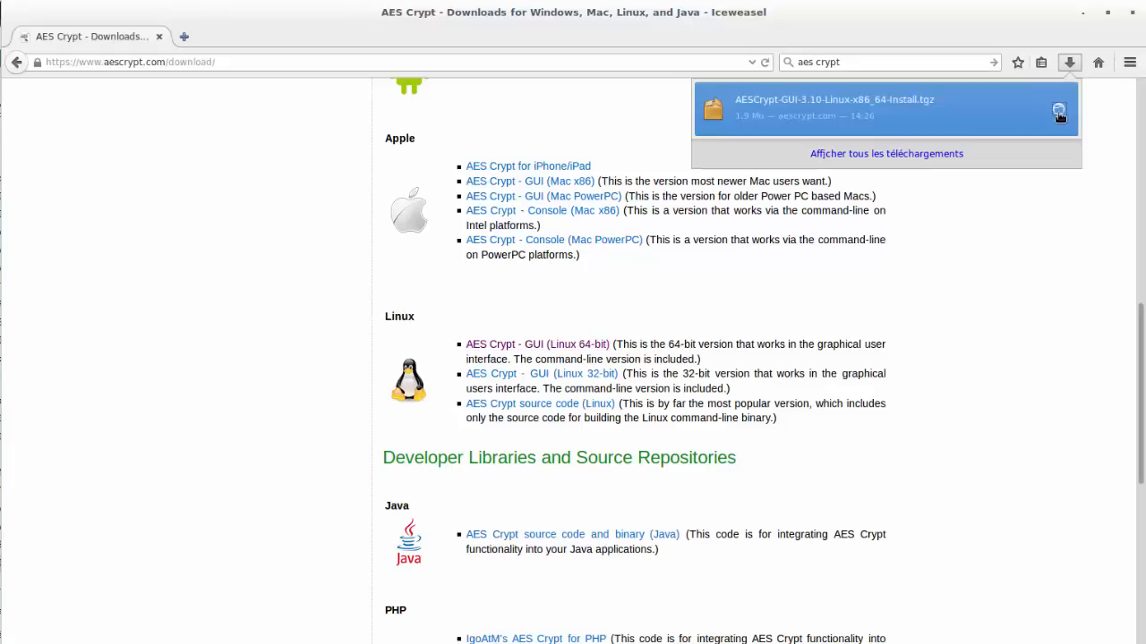
pyautogui.click(1059, 114)
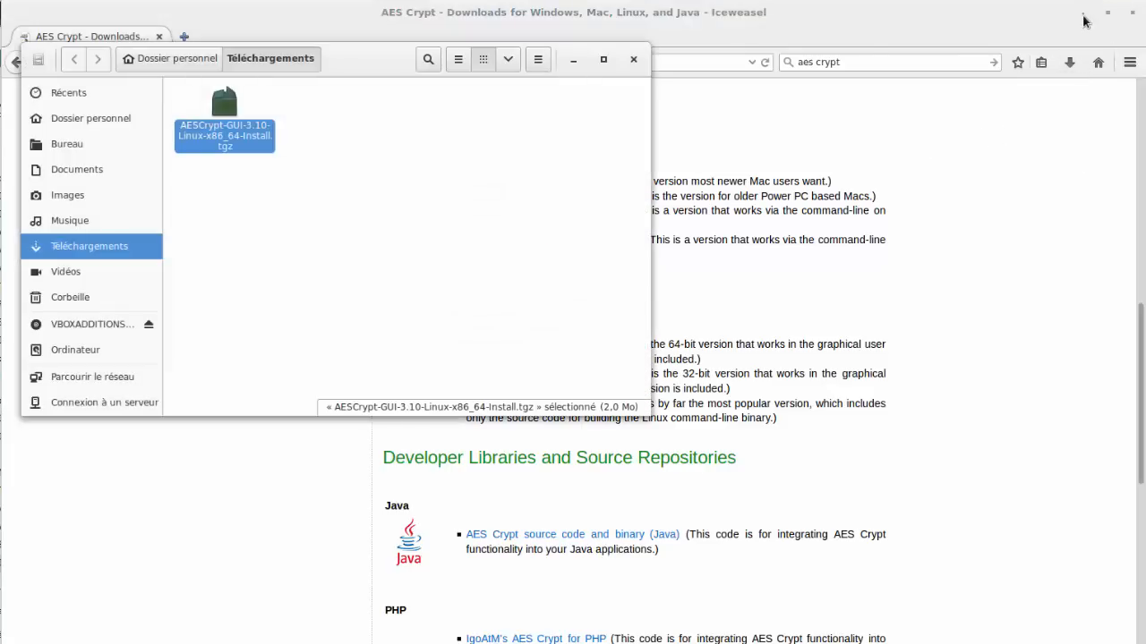
pyautogui.click(1083, 16)
pyautogui.click(420, 230)
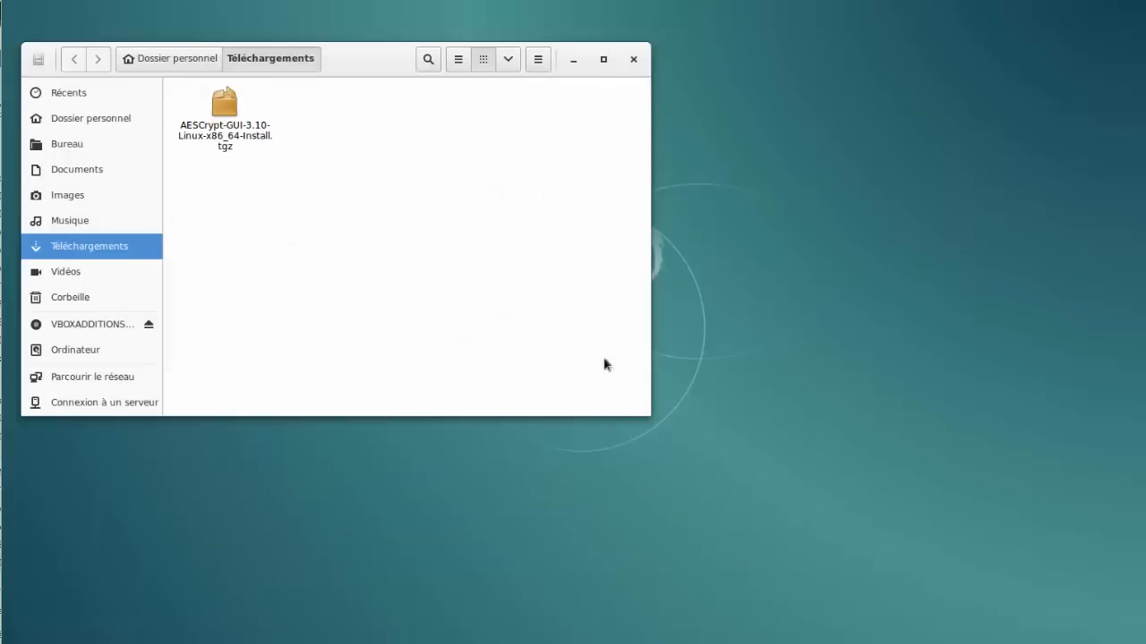
pyautogui.moveTo(378, 62); pyautogui.dragTo(472, 88)
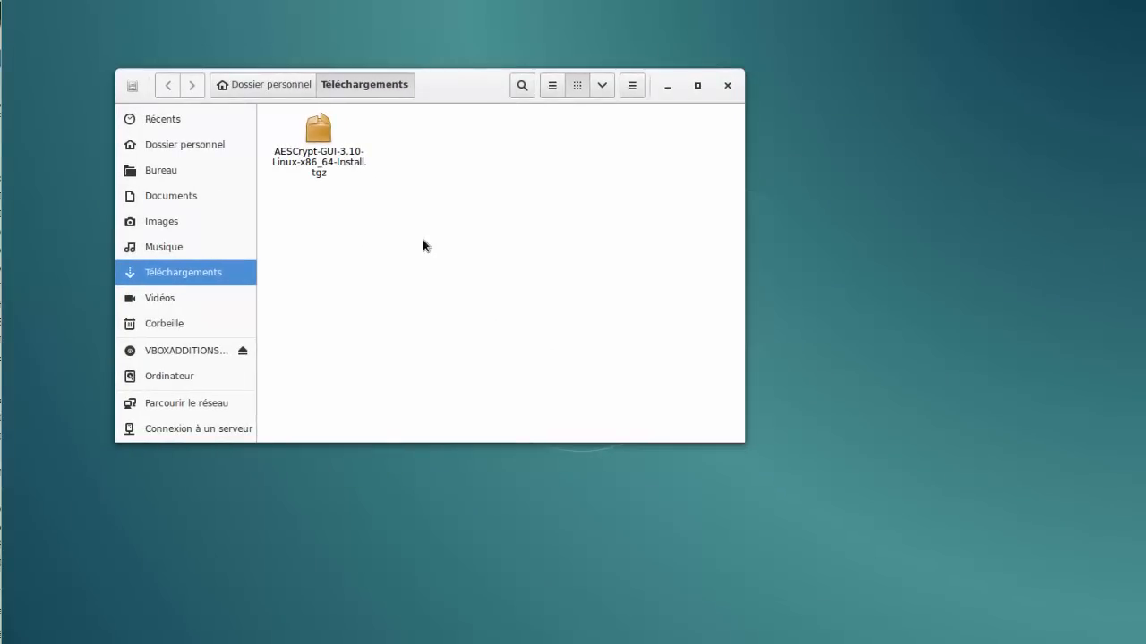
# Extract the AES Crypt .tgz into Téléchargements with Gestionnaire d'archives, then close it
pyautogui.rightClick(326, 132)
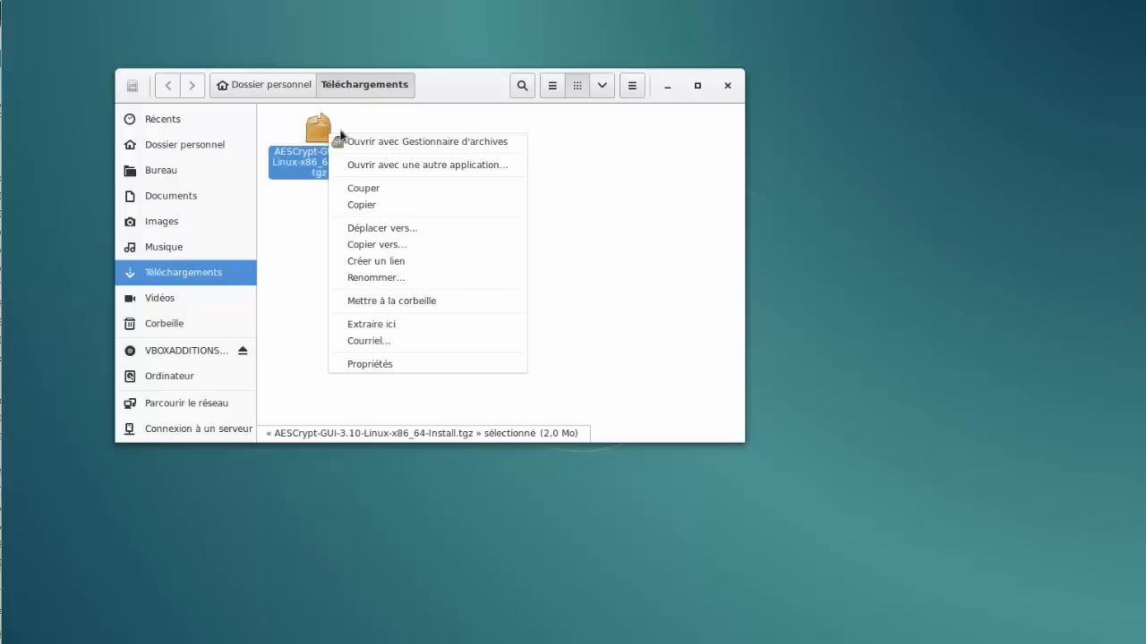
pyautogui.click(367, 140)
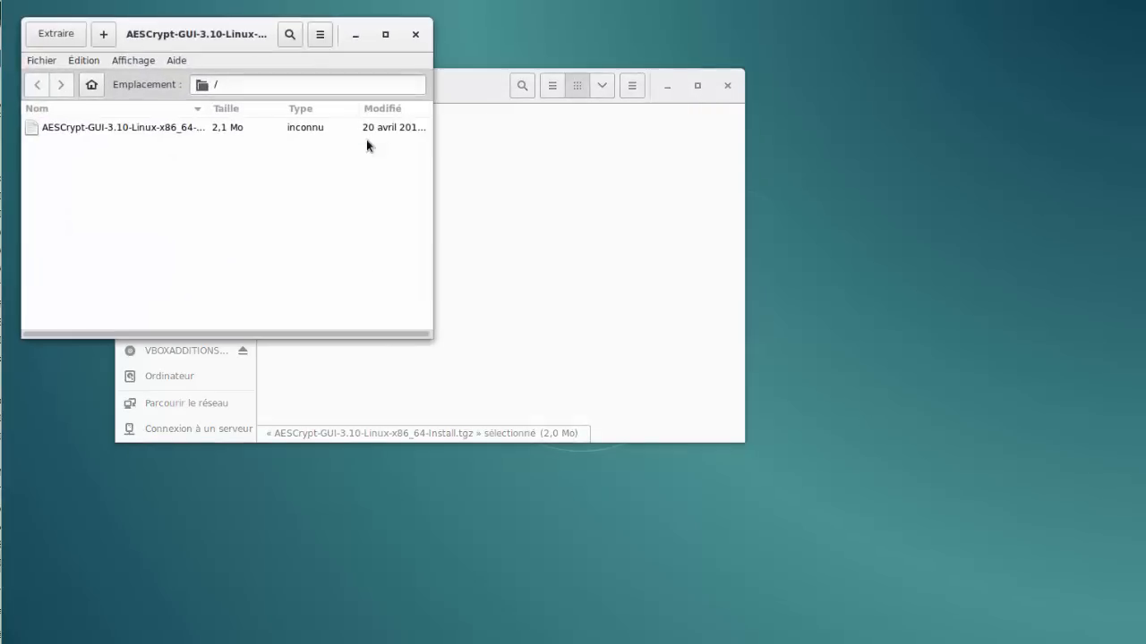
pyautogui.click(69, 43)
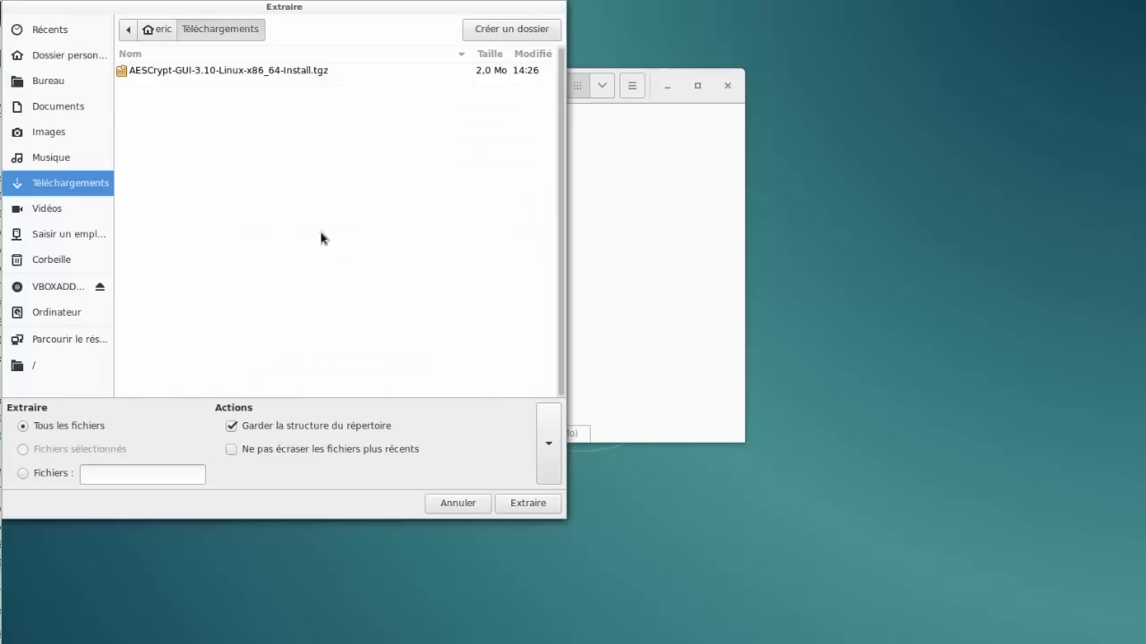
pyautogui.click(523, 499)
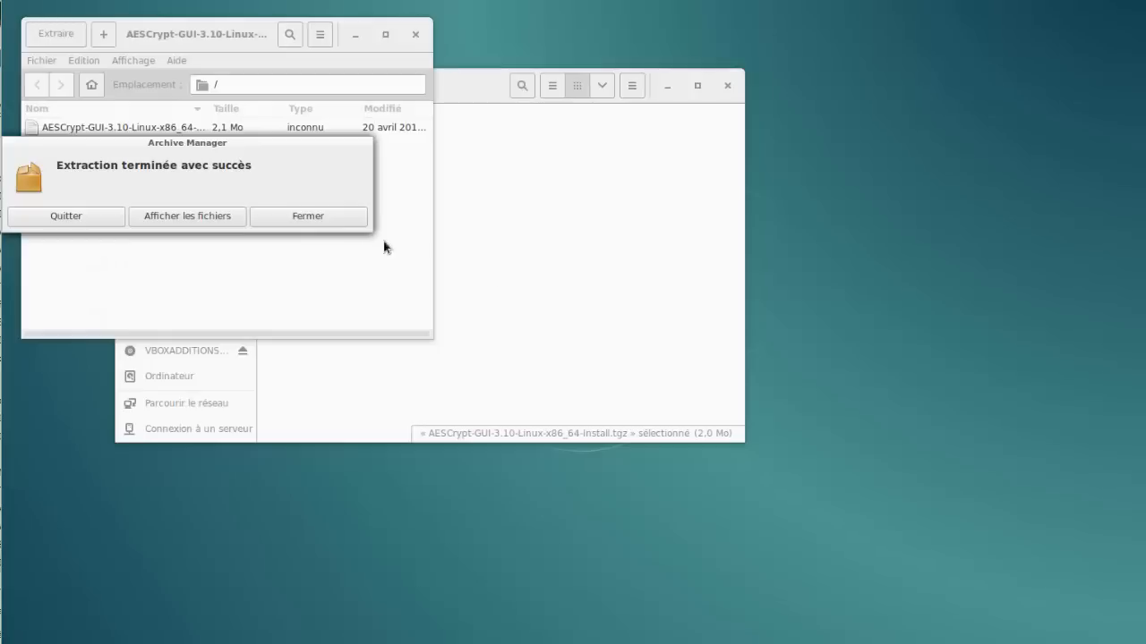
pyautogui.click(315, 219)
pyautogui.click(416, 34)
pyautogui.click(440, 213)
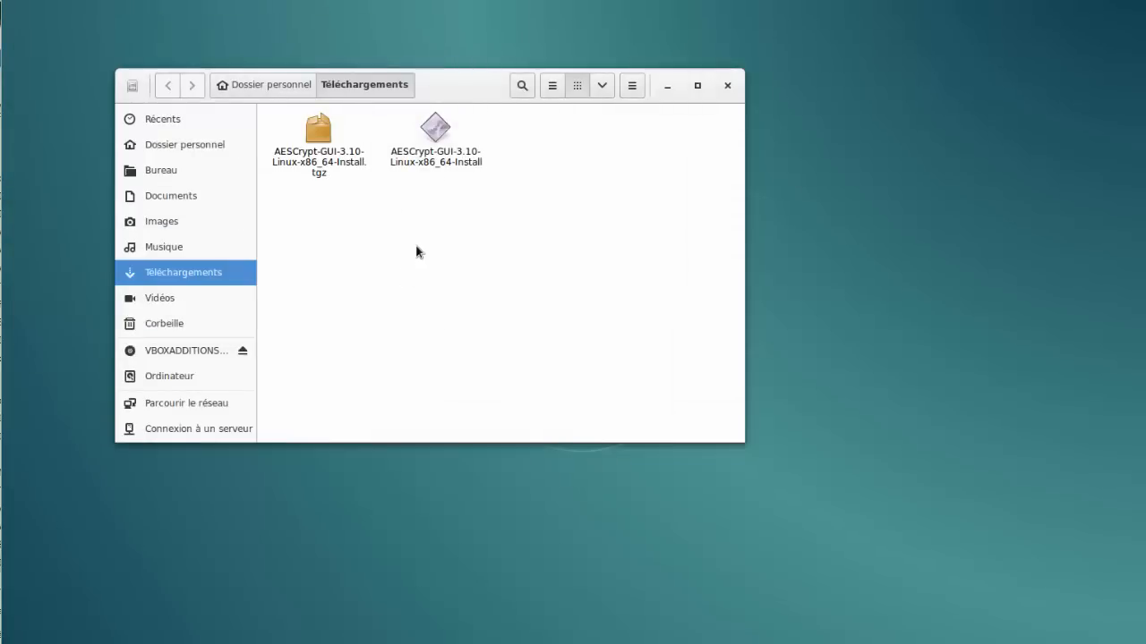
# View the Permissions tab in the AESCrypt-GUI-3.10-Linux-x86_64-Install file's Propriétés
pyautogui.rightClick(435, 143)
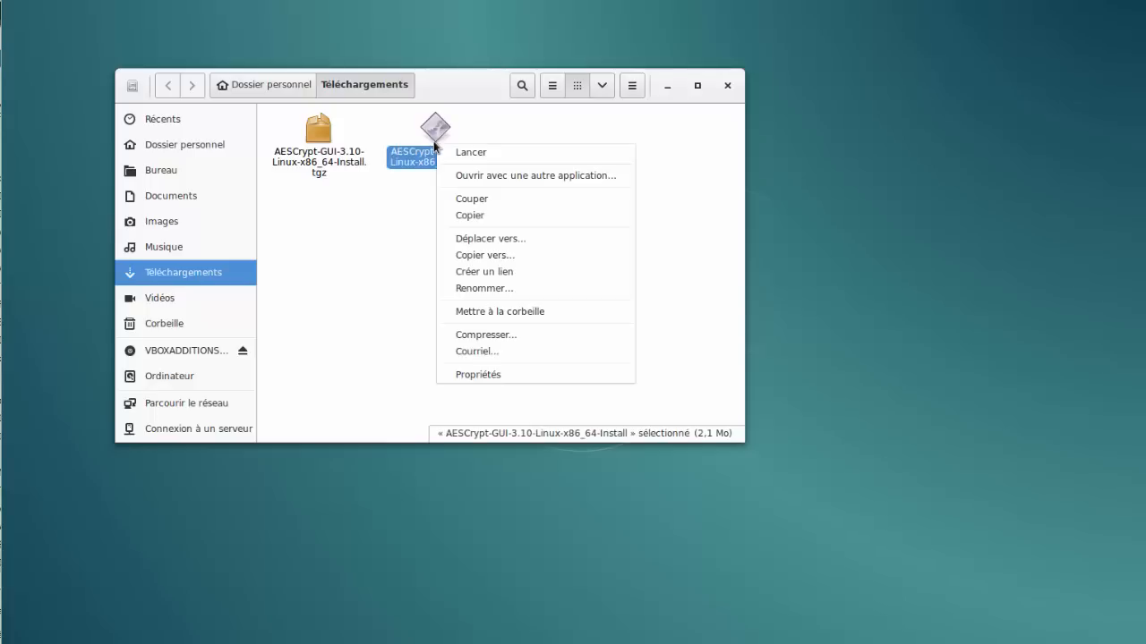
pyautogui.click(491, 379)
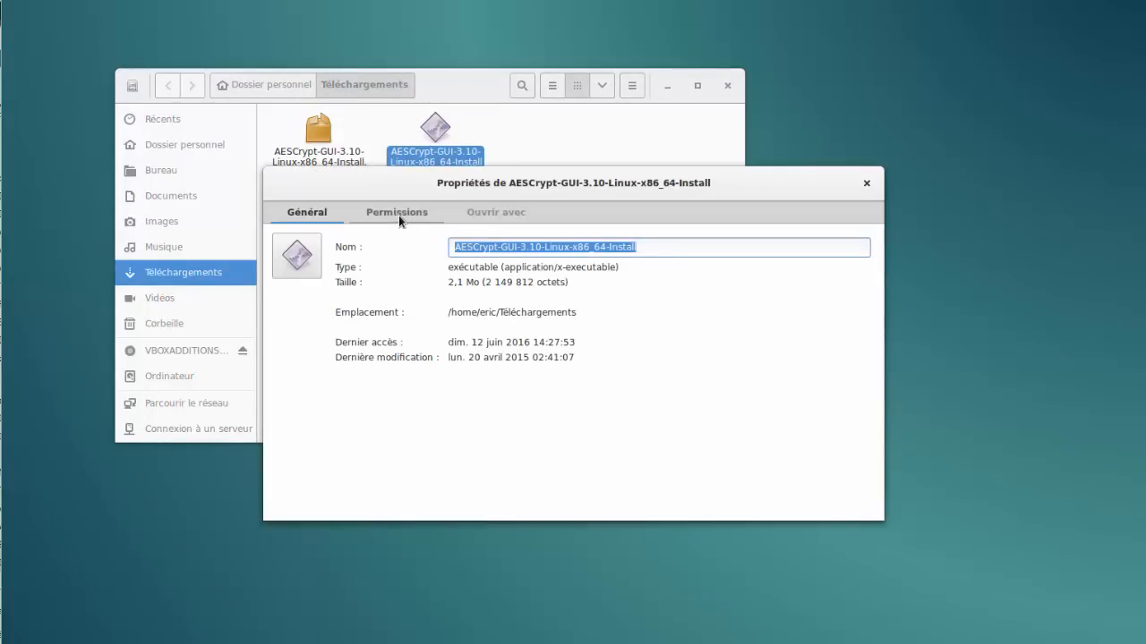
pyautogui.click(398, 215)
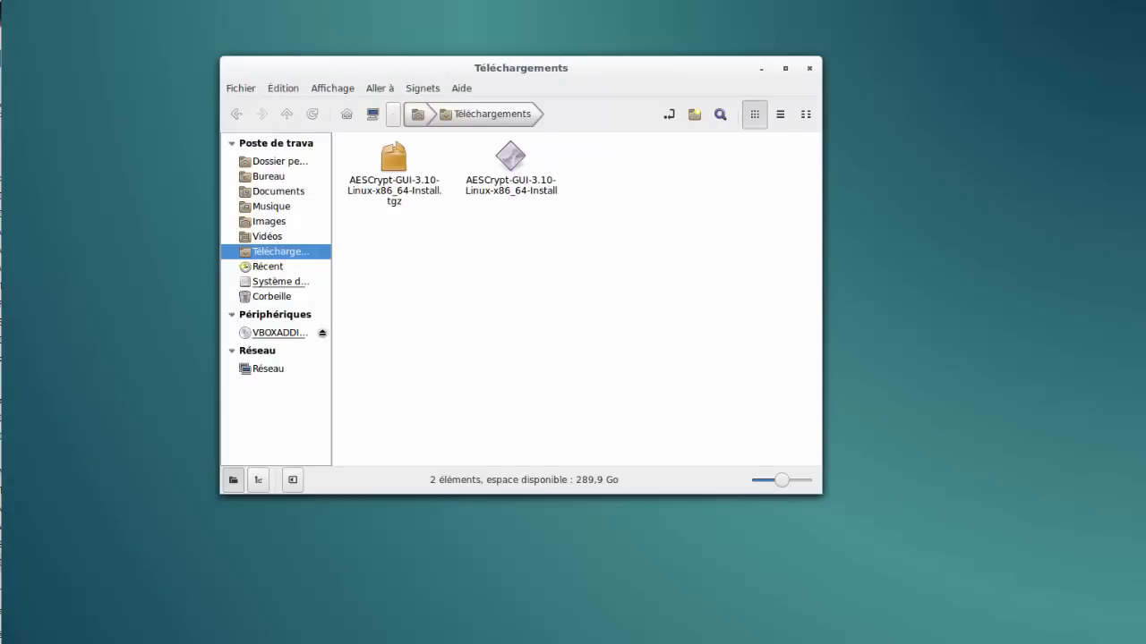
# Open a terminal and become root with su, entering the root password
pyautogui.hotkey('ctrl', 'alt', 't')
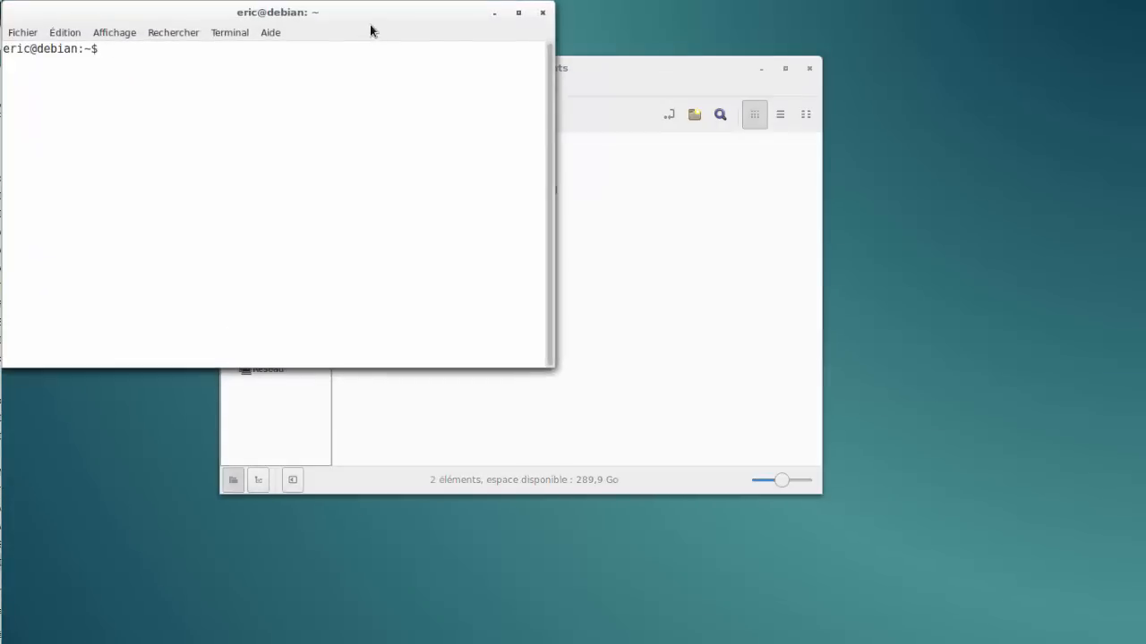
pyautogui.moveTo(371, 25); pyautogui.dragTo(670, 146)
pyautogui.write('su')
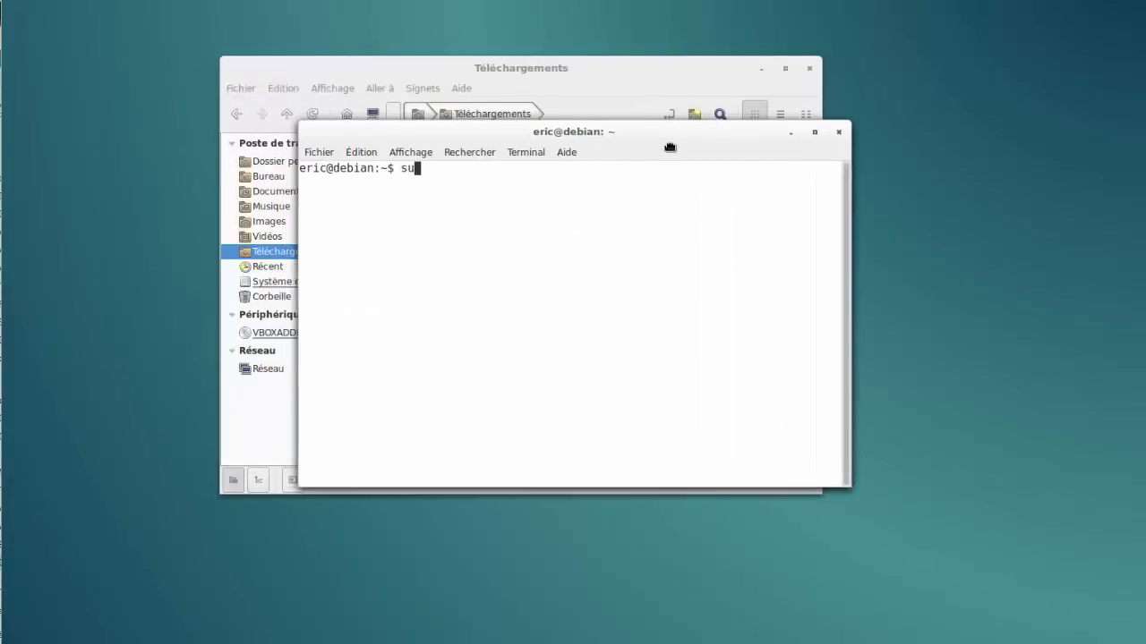
pyautogui.press('Return')
pyautogui.press('Return')
pyautogui.write('su')
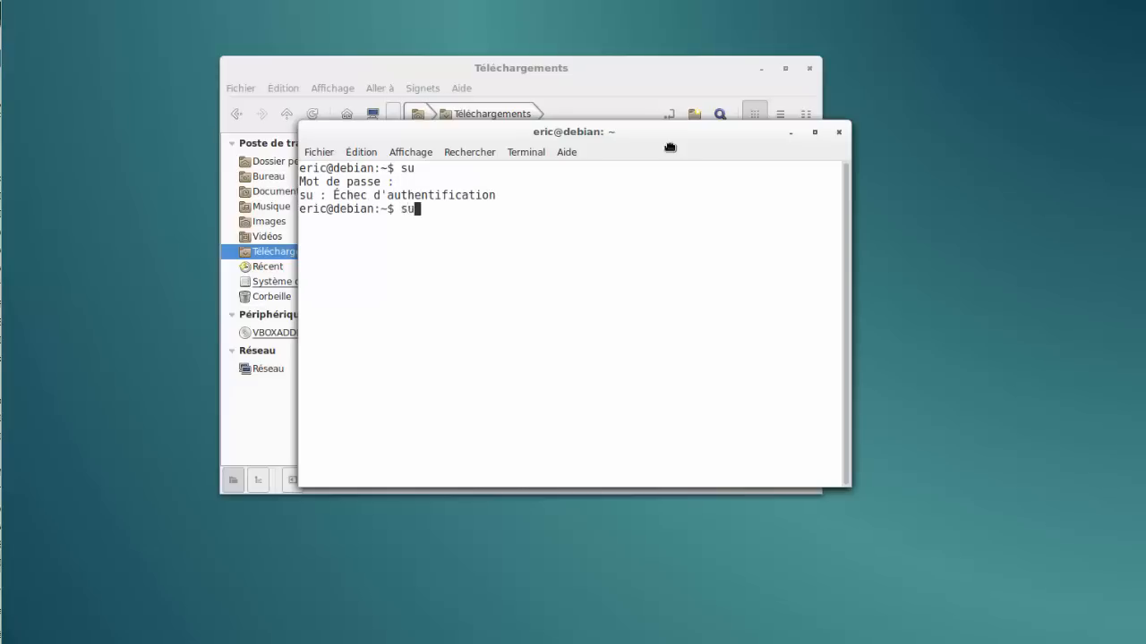
pyautogui.press('Return')
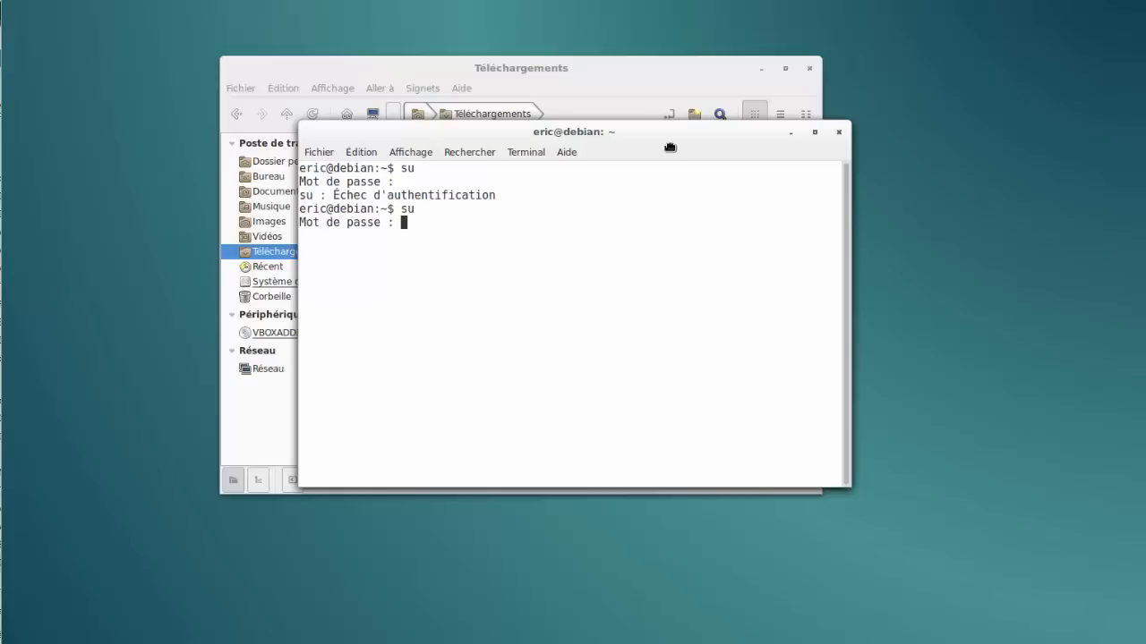
pyautogui.press('Return')
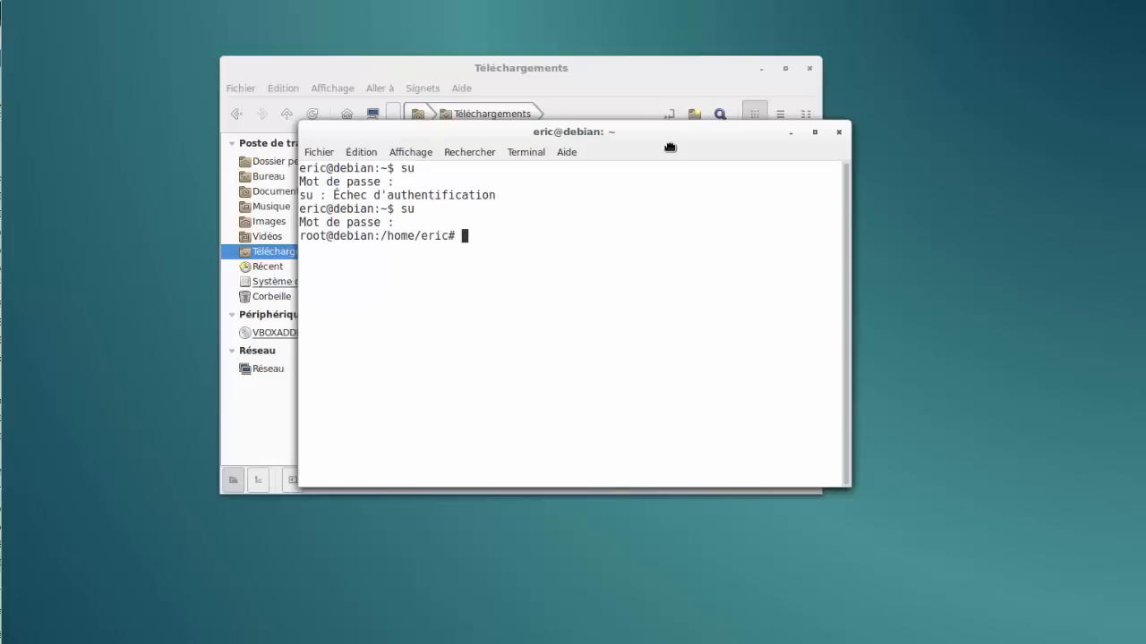
# Run ./AESCrypt-GUI-3.10-Linux-x86_64-Install from Téléchargements, then close the terminal
pyautogui.write('cd T')
pyautogui.press('Tab')
pyautogui.press('Return')
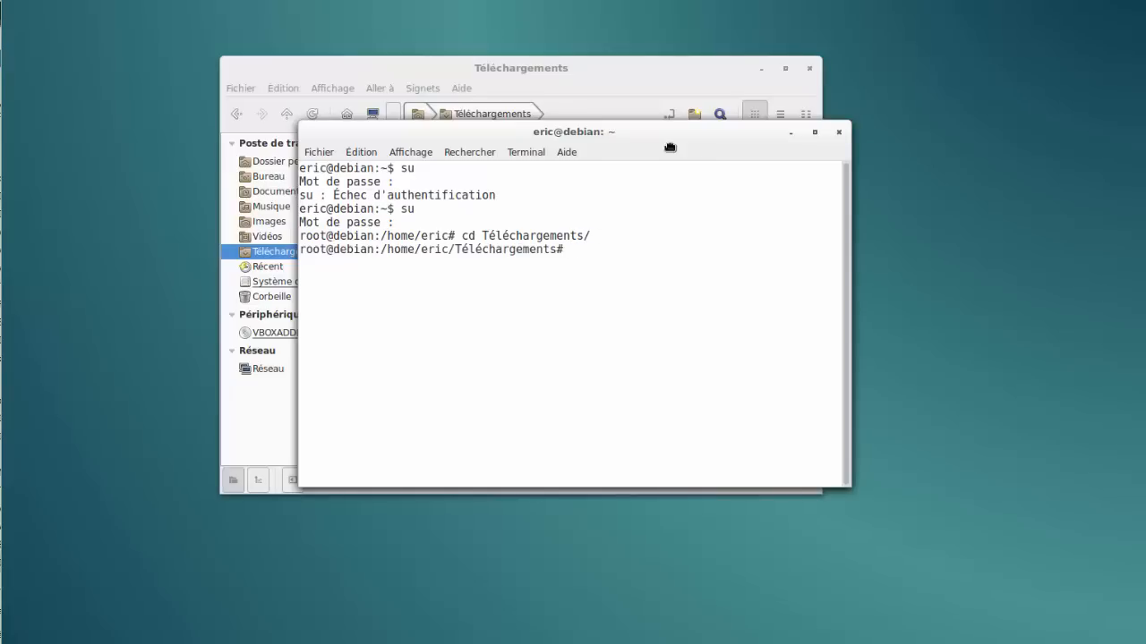
pyautogui.write('./AES')
pyautogui.press('Tab')
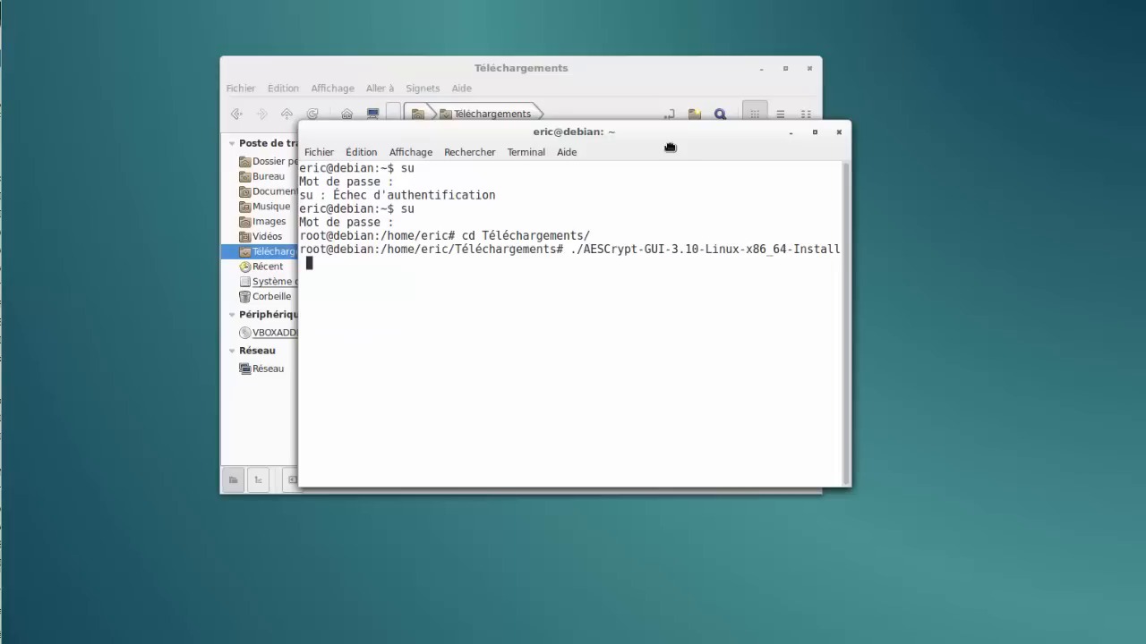
pyautogui.click(838, 132)
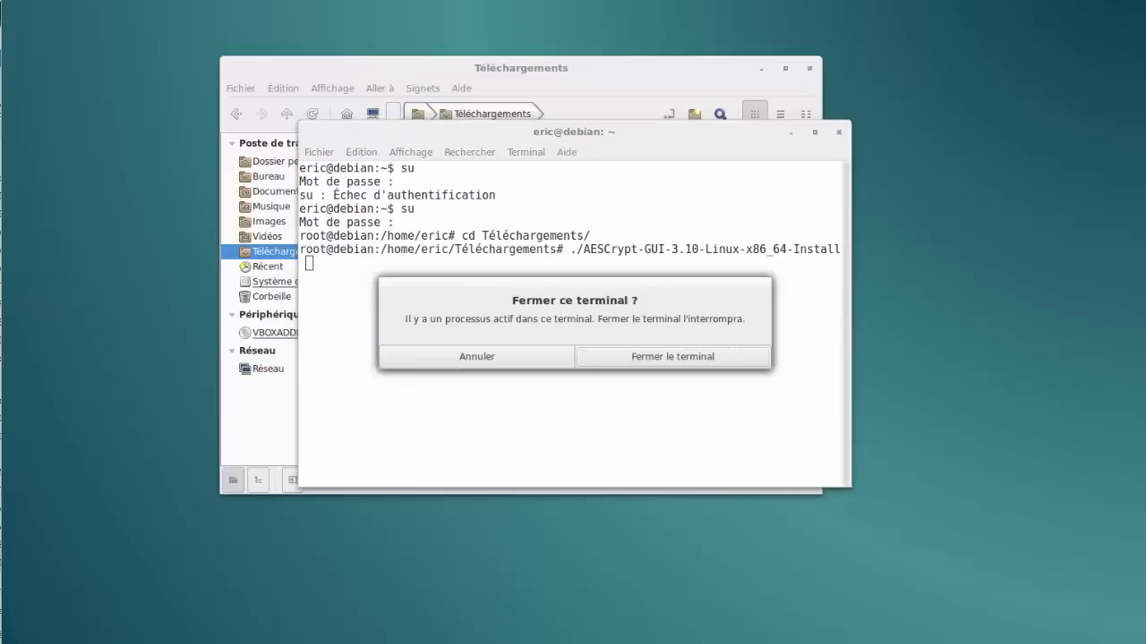
pyautogui.click(620, 352)
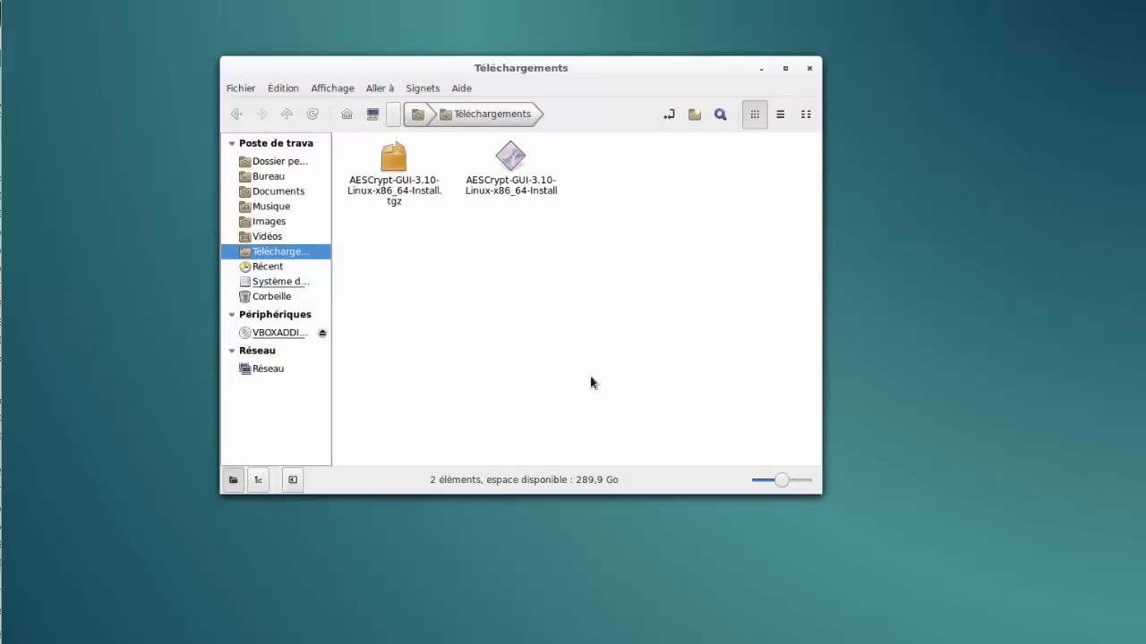
# Go to the Images folder and show lapin.jpg's Ouvrir avec application list
pyautogui.click(265, 222)
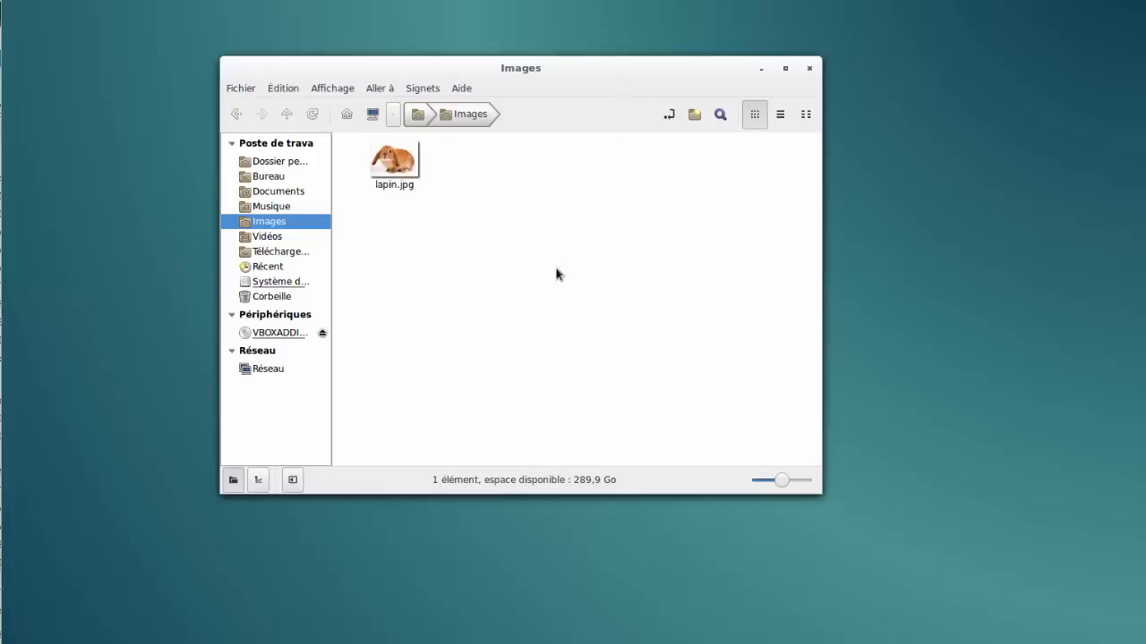
pyautogui.click(403, 165)
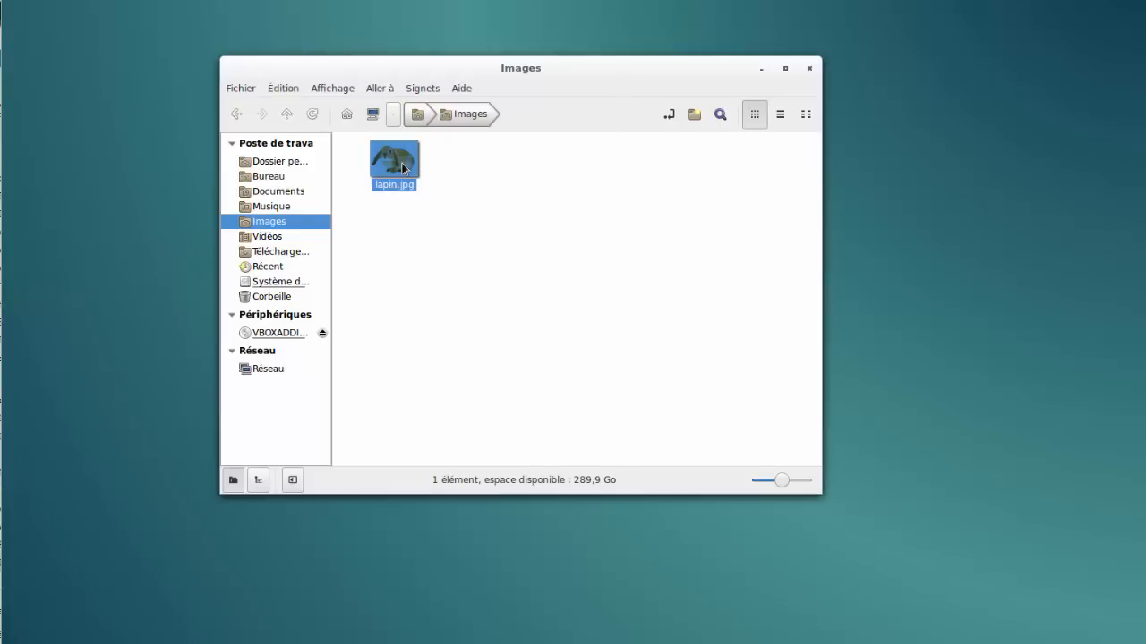
pyautogui.click(463, 299)
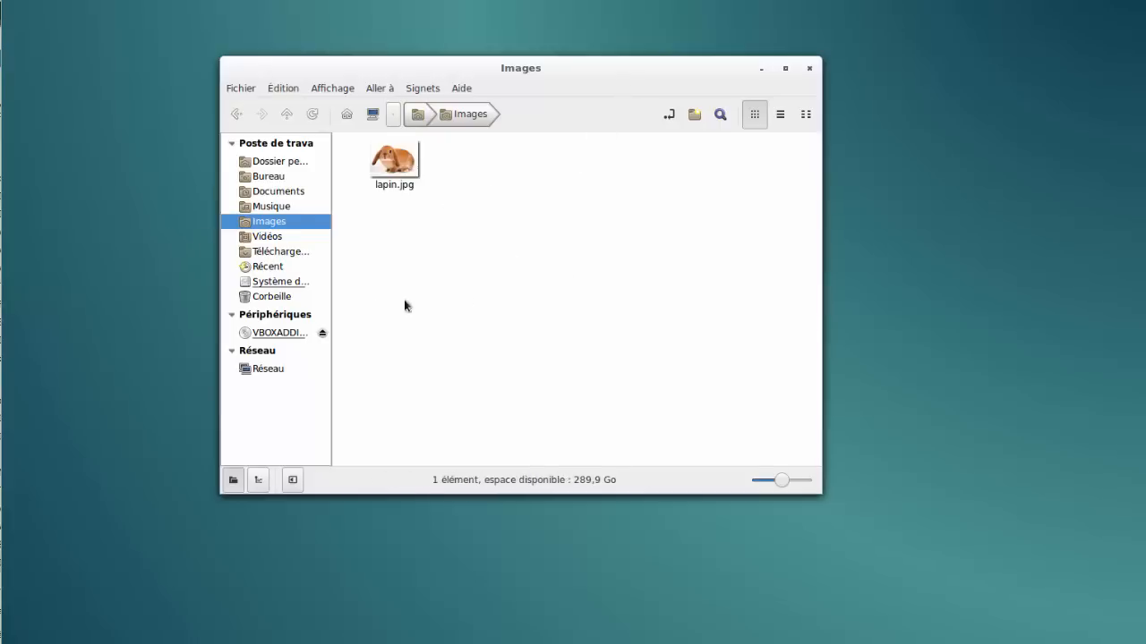
pyautogui.rightClick(407, 178)
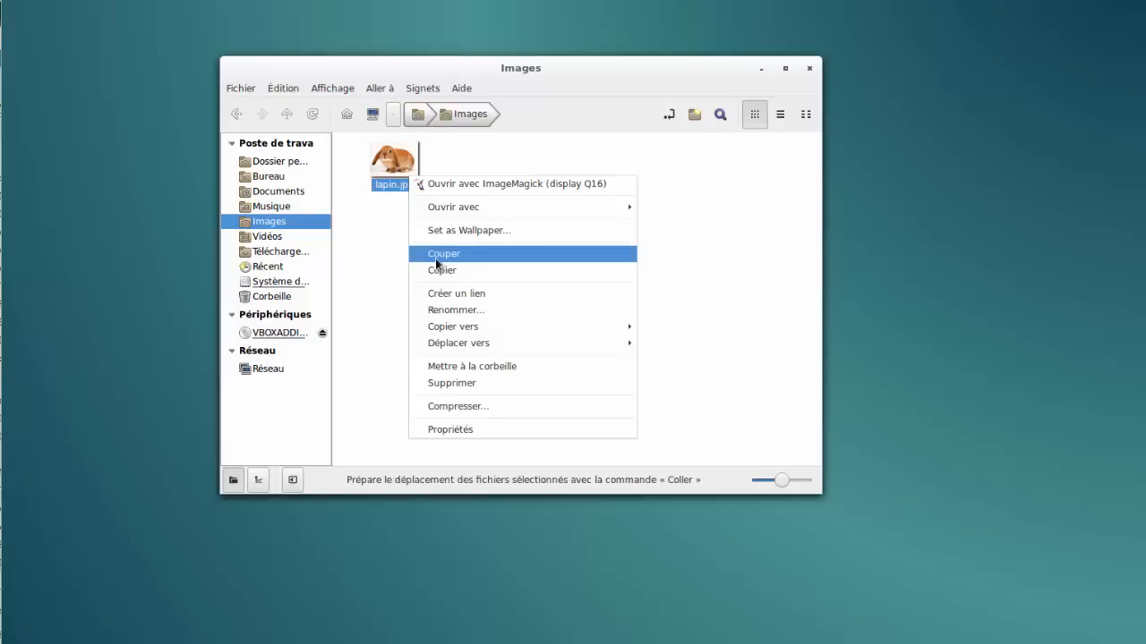
pyautogui.moveTo(464, 211)
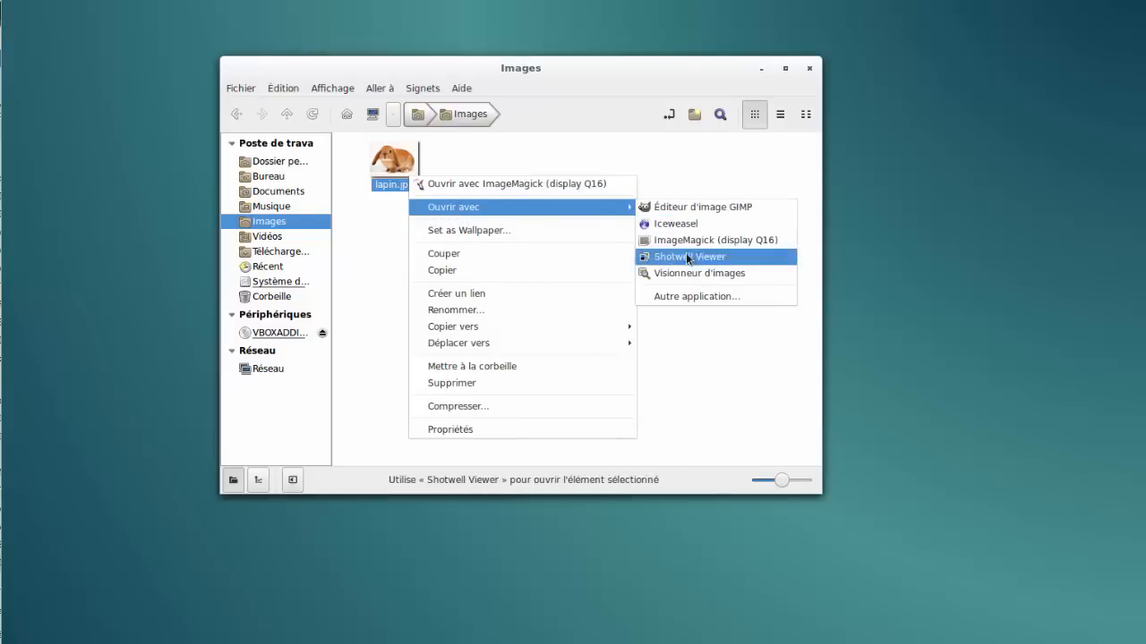
# Open lapin.jpg with AESCrypt, chosen under Autre application…, and confirm with Valider
pyautogui.click(687, 297)
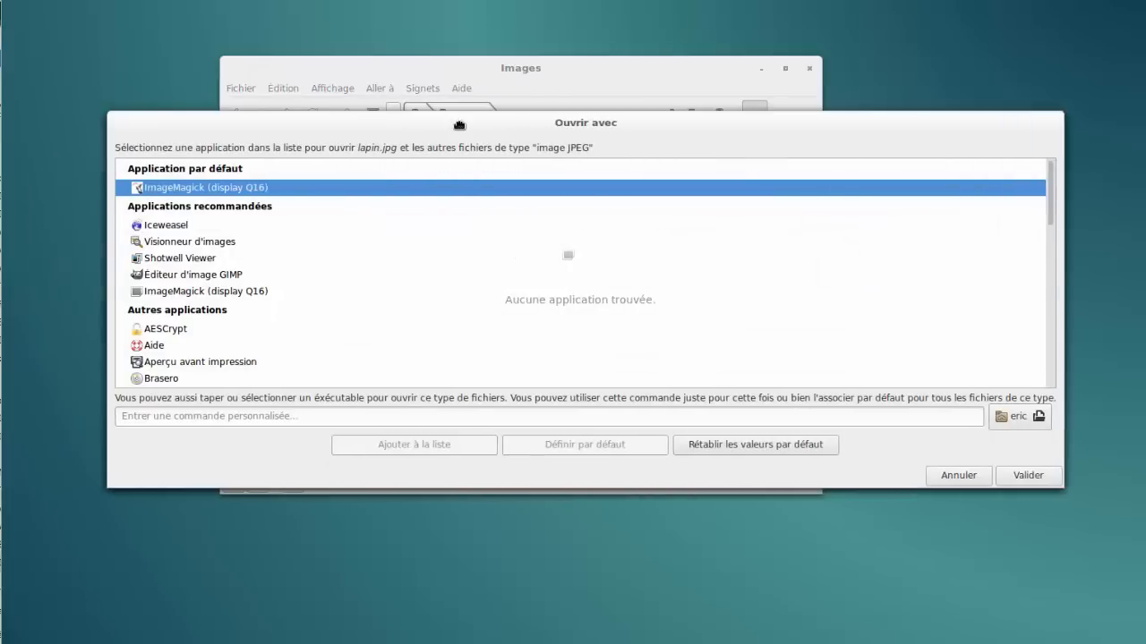
pyautogui.click(170, 329)
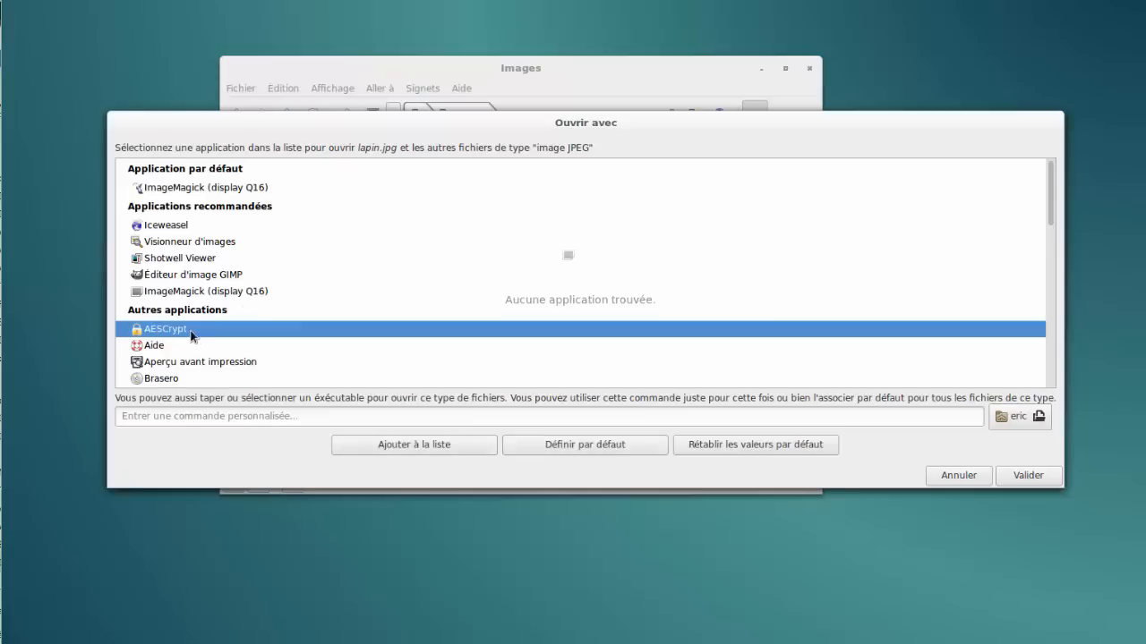
pyautogui.click(1023, 475)
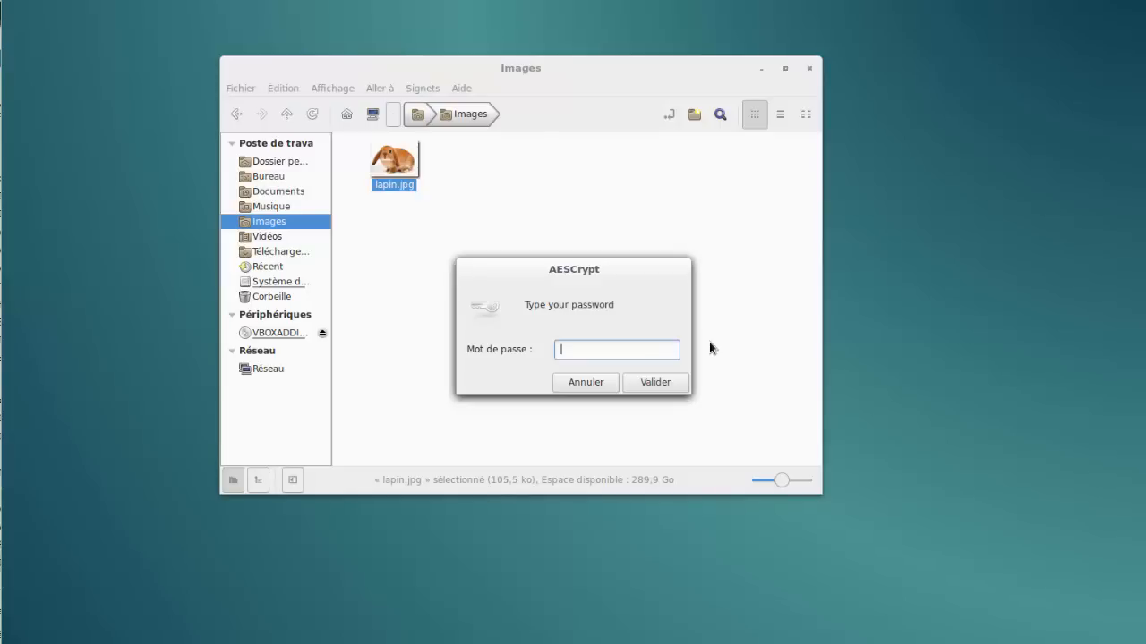
# Enter and confirm the encryption password to encrypt lapin.jpg
pyautogui.write('test')
pyautogui.click(677, 388)
pyautogui.write('****')
pyautogui.click(684, 389)
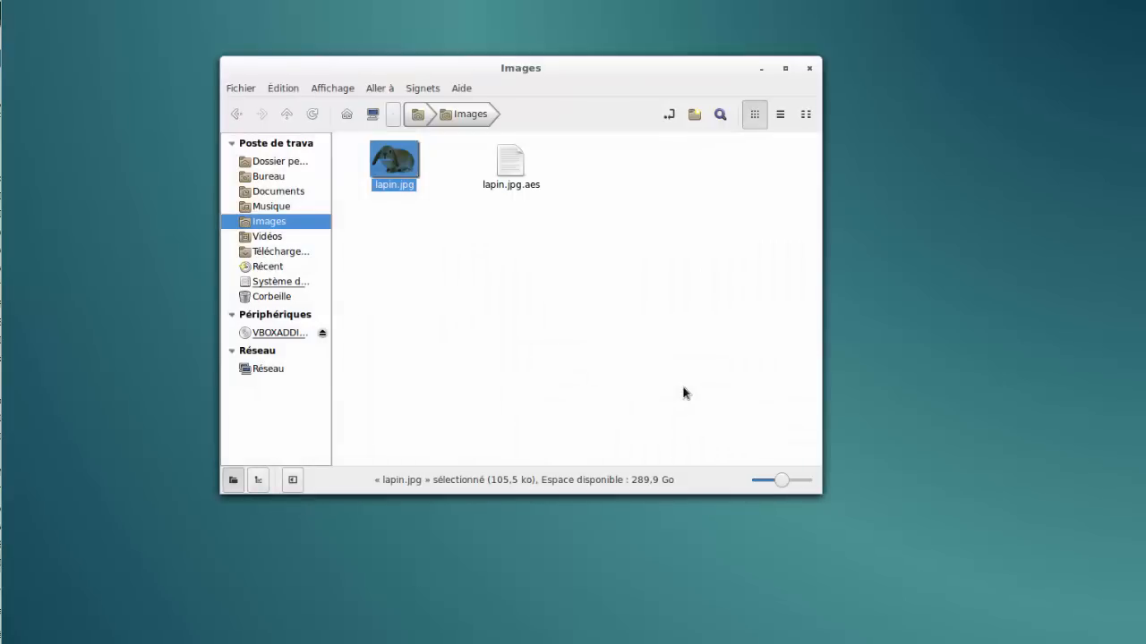
# Check the new lapin.jpg.aes file in the Images folder
pyautogui.click(603, 305)
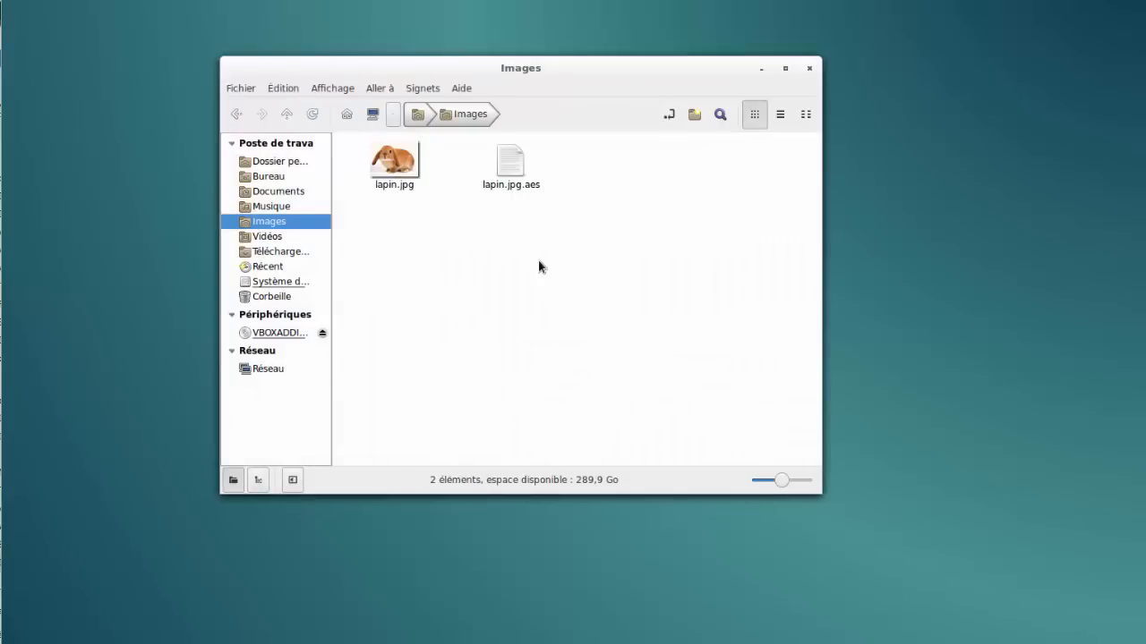
pyautogui.click(535, 190)
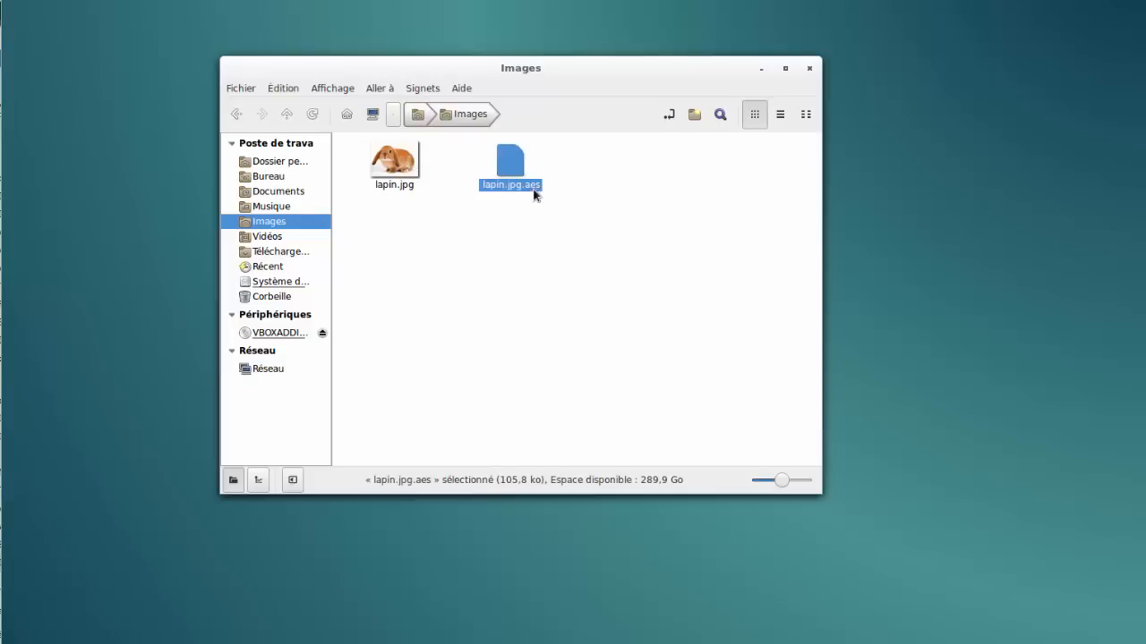
pyautogui.click(548, 243)
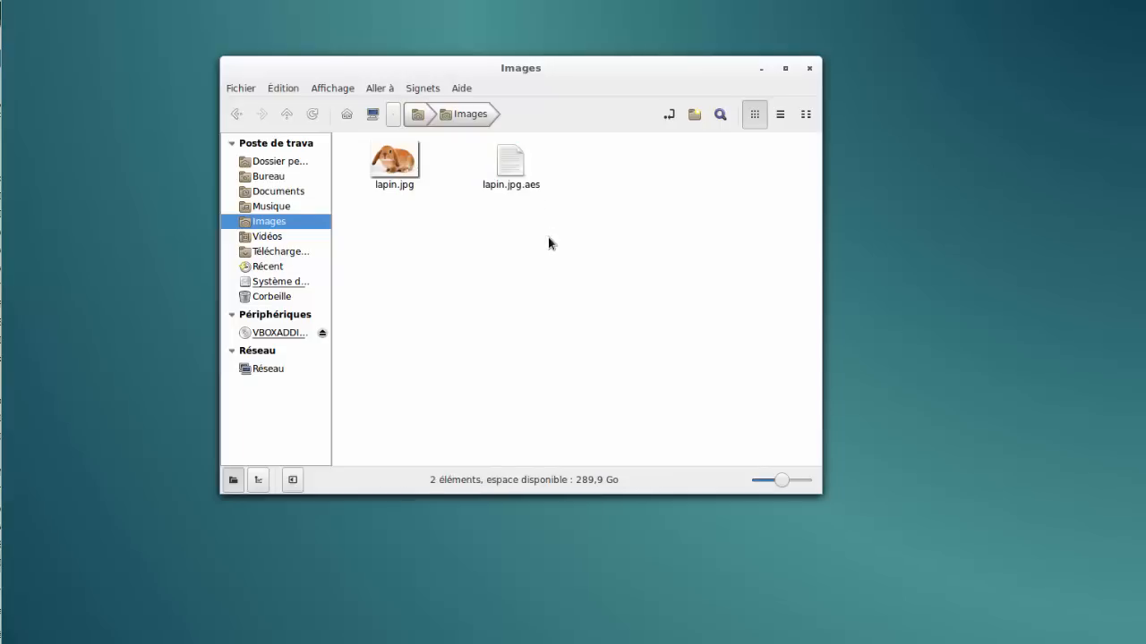